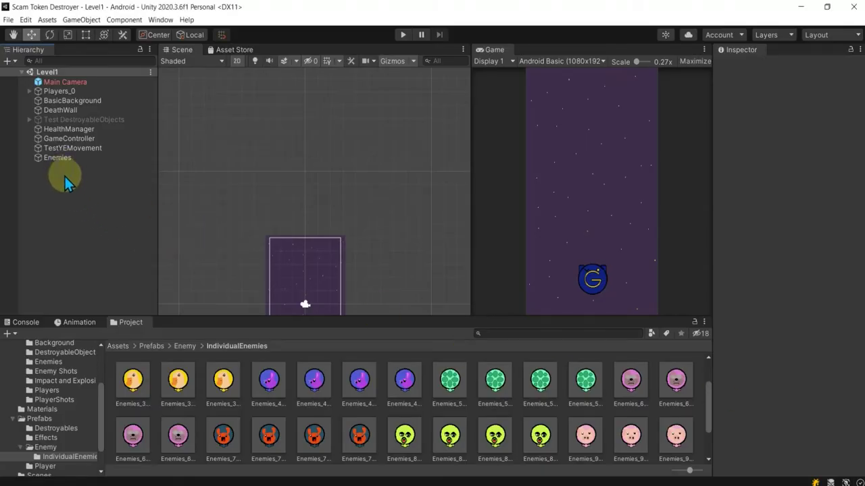
- Create a new empty GameObject in the Level1 Hierarchy to become EnemyWaveSpawnPoint
right_click(65, 177)
left_click(108, 301)
type("EnemyWaveSpawnPoint")
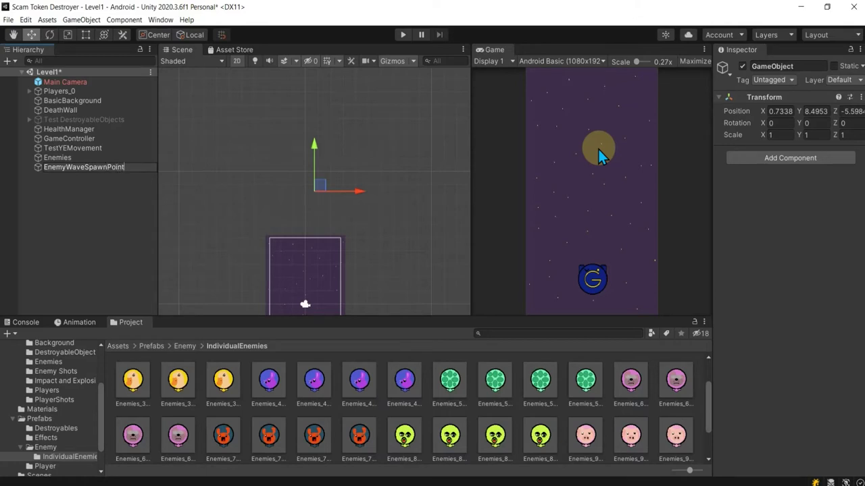
- Confirm the EnemyWaveSpawnPoint name and set its Position X to 0 and Z to -5
left_click(121, 184)
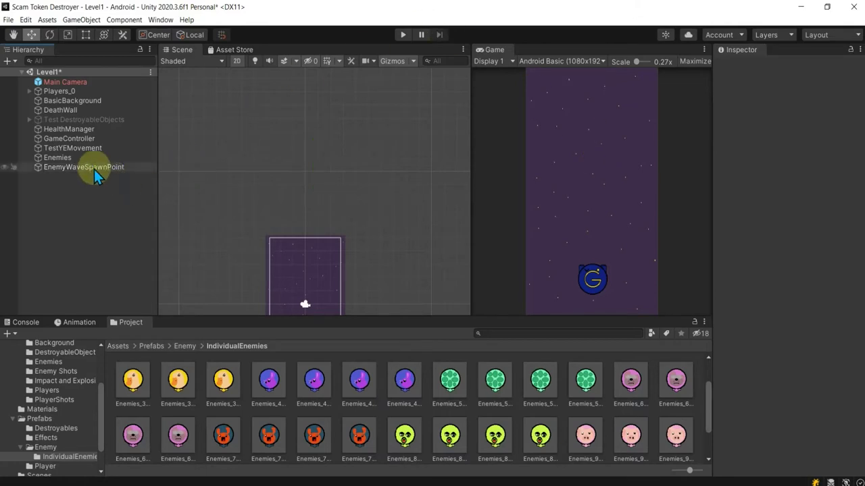
left_click(114, 167)
left_click(778, 112)
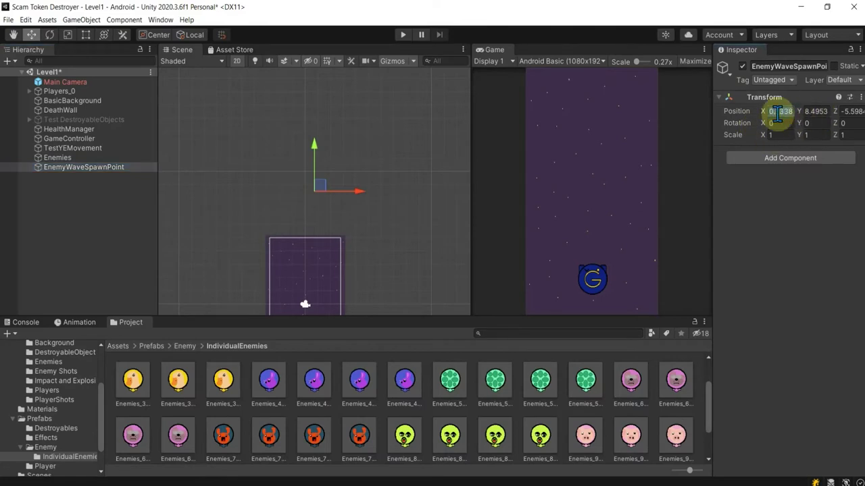
type("0")
left_click(851, 112)
type("-5")
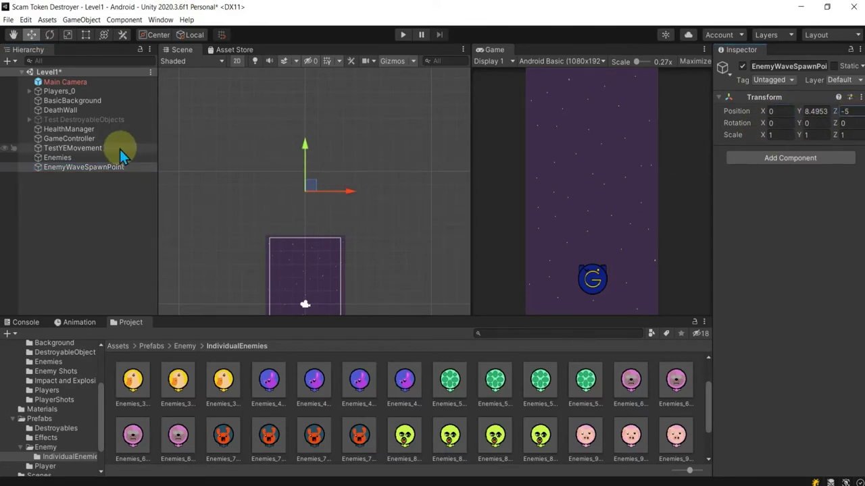
- Check Main Camera's position, then set the spawn point's Position Y to 10
left_click(62, 82)
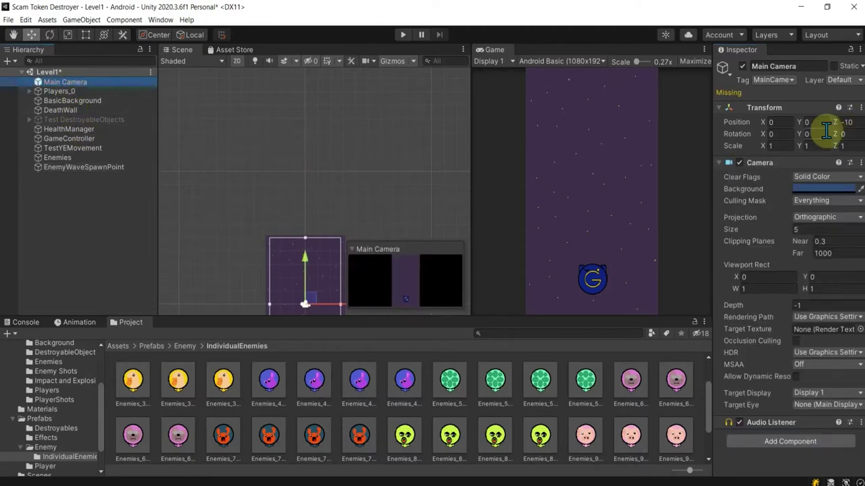
left_click(78, 168)
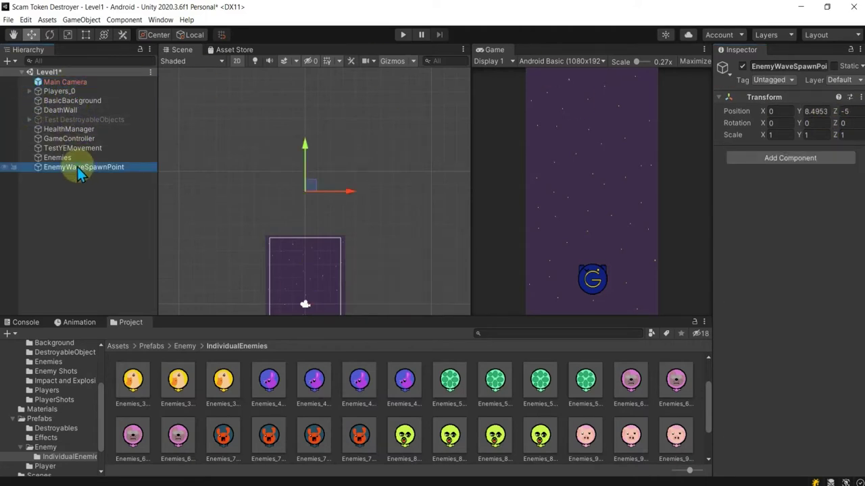
left_click(818, 111)
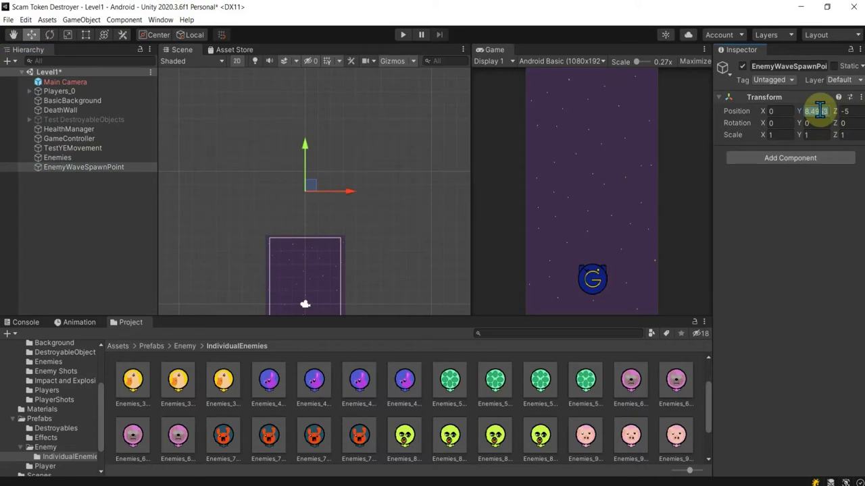
type("10")
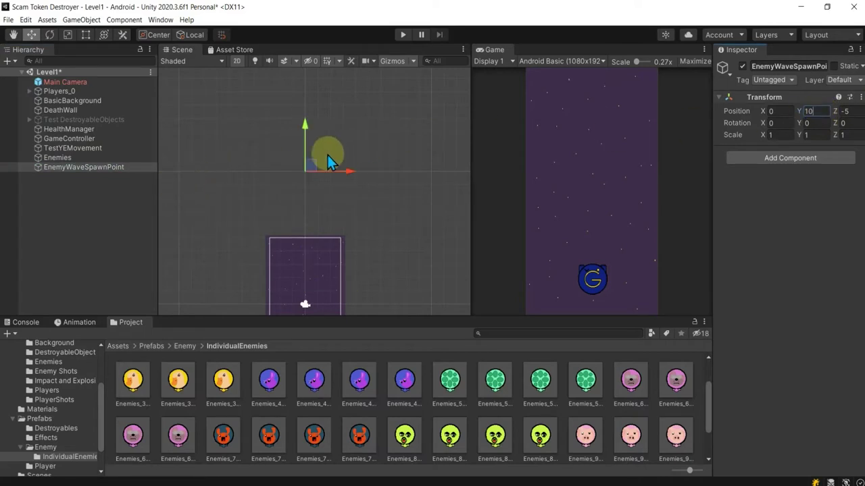
- Compare DeathWall's placement with the spawn point, ending with EnemyWaveSpawnPoint selected
left_click(61, 110)
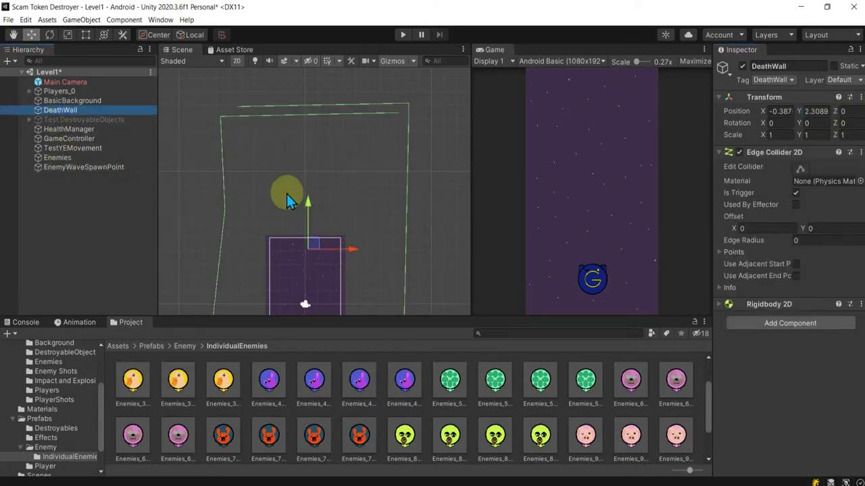
left_click(68, 168)
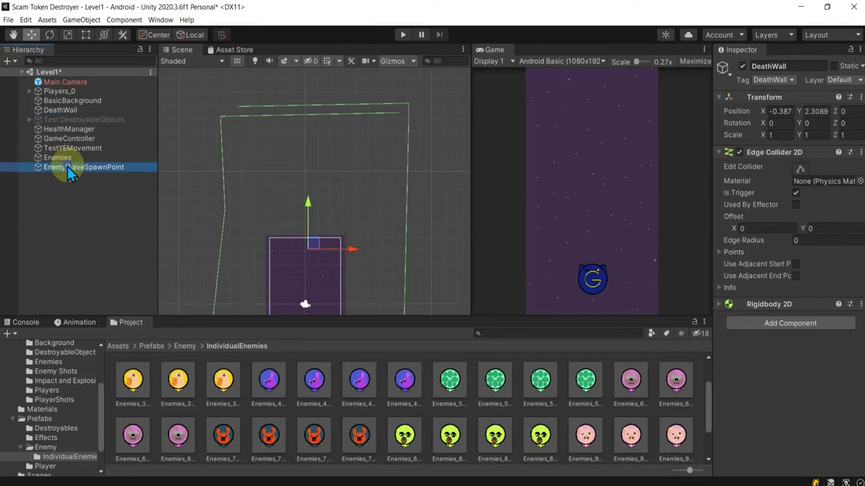
left_click(58, 111, "ctrl")
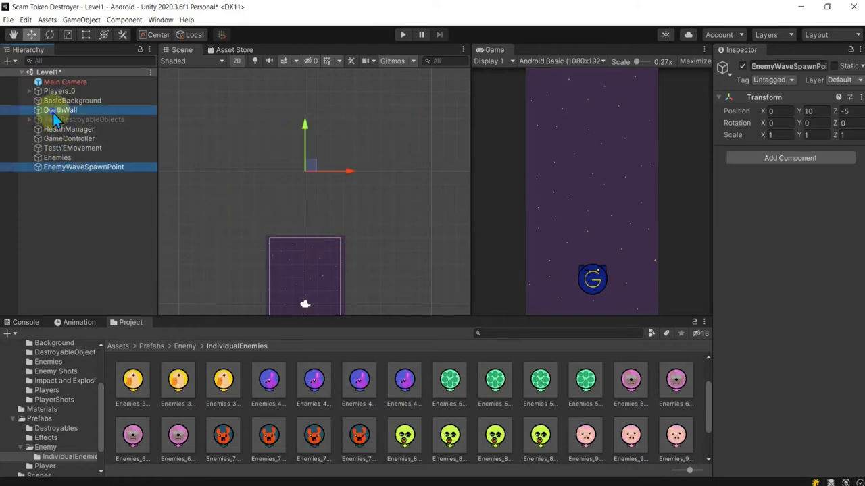
left_click(77, 166)
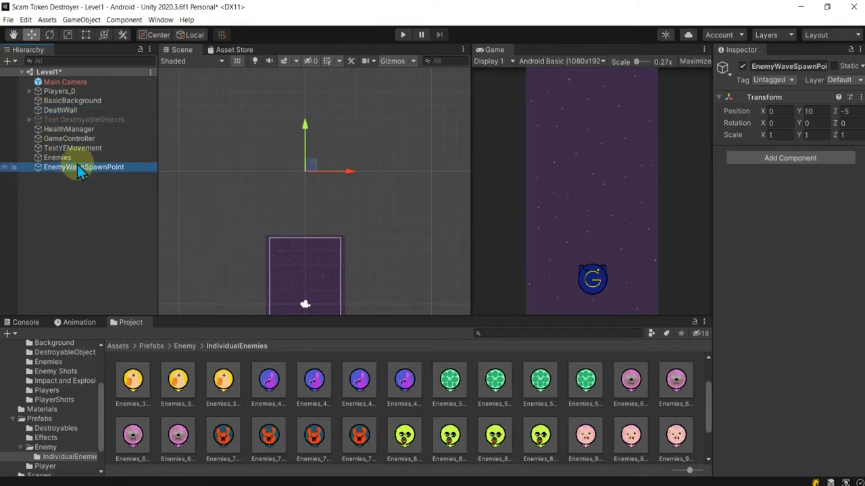
left_click(76, 110, "ctrl")
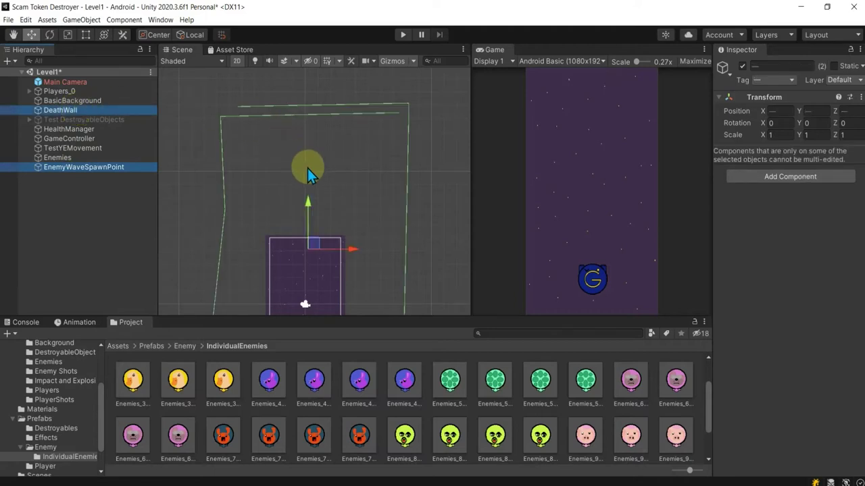
left_click(147, 252)
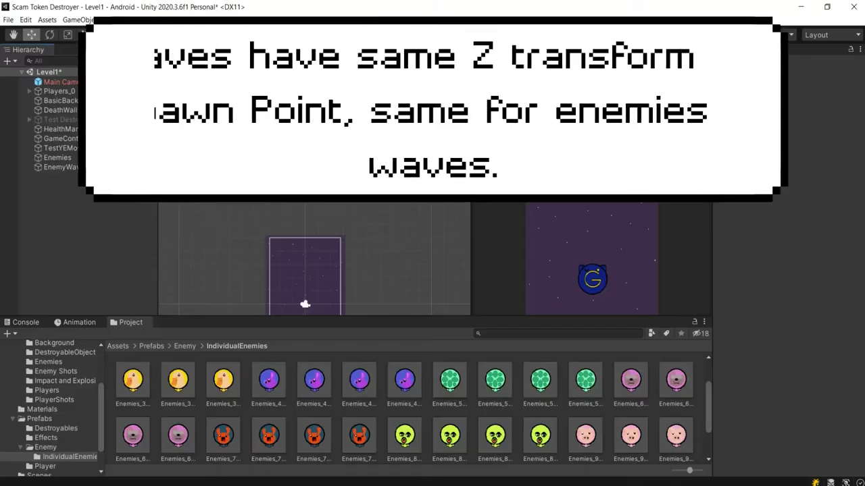
left_click(57, 167)
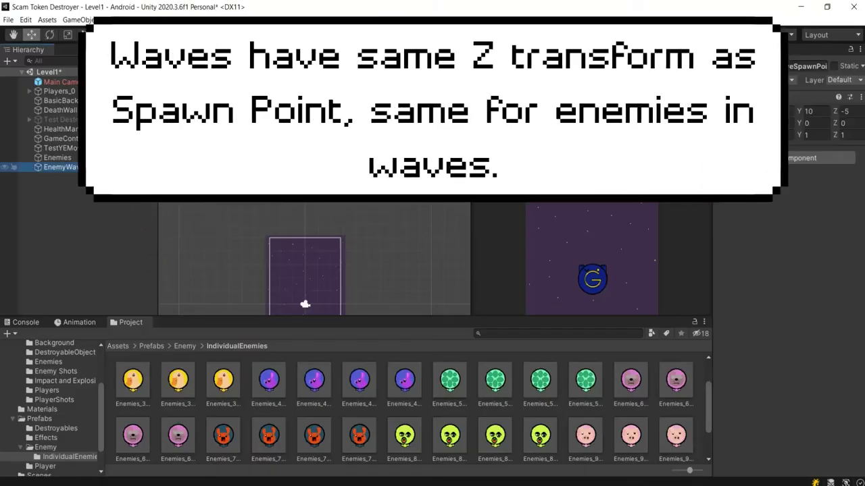
- Create a second empty GameObject and type the name EnemyWave for it
right_click(56, 198)
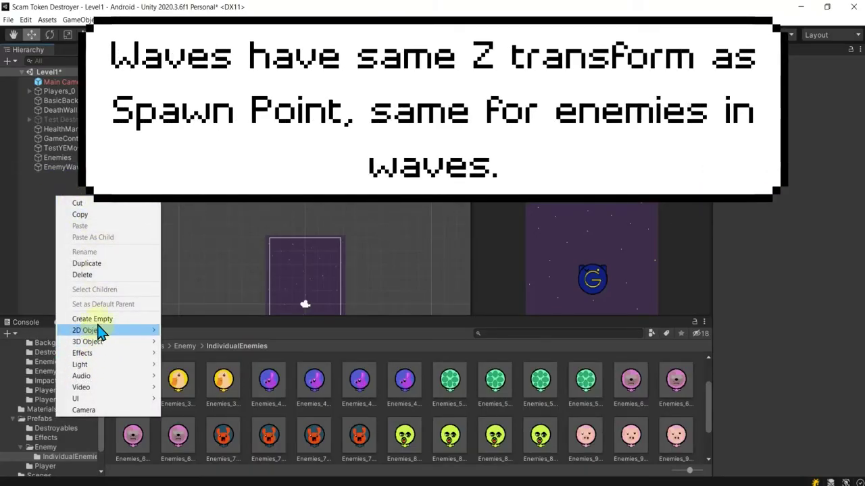
left_click(98, 320)
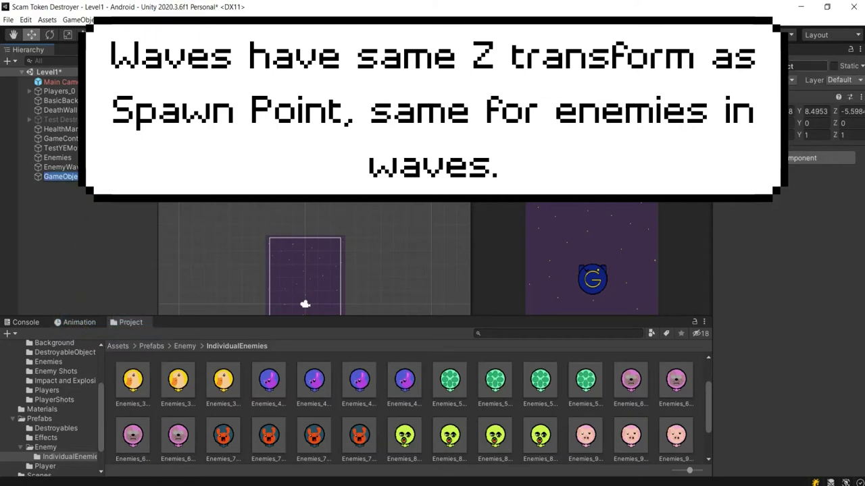
left_click(804, 66)
type("EnemyWave")
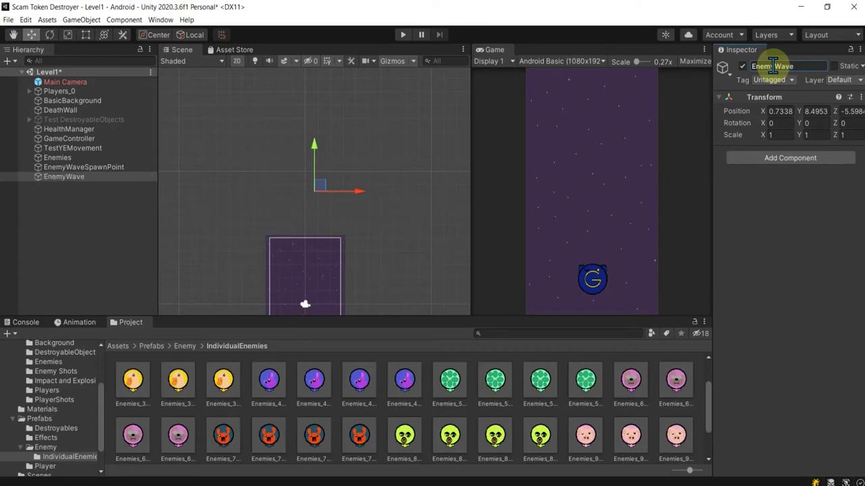
- Confirm the EnemyWave name, nest it under EnemyWaveSpawnPoint and zero its local X and Y
left_click(88, 203)
left_click_drag(73, 179, 109, 169)
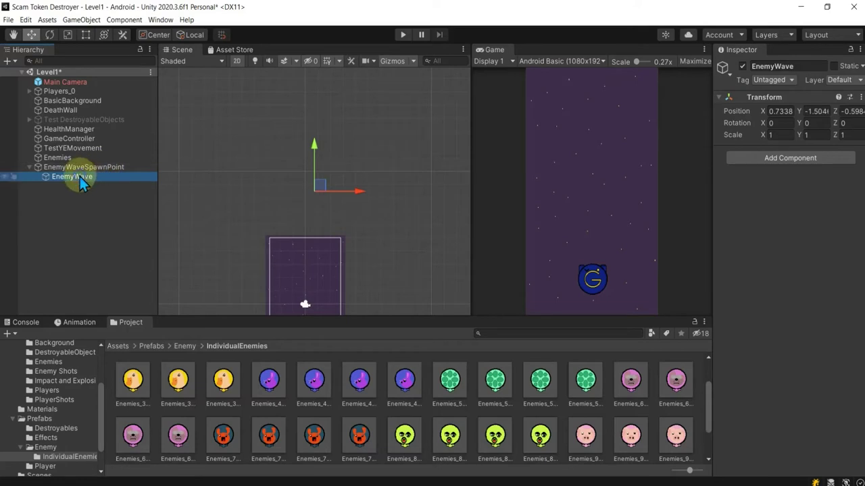
left_click(787, 112)
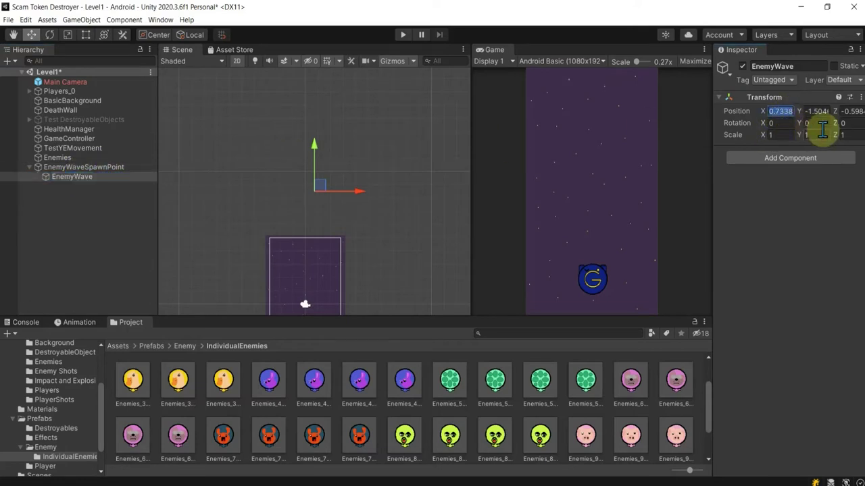
type("0")
left_click(818, 111)
type("0")
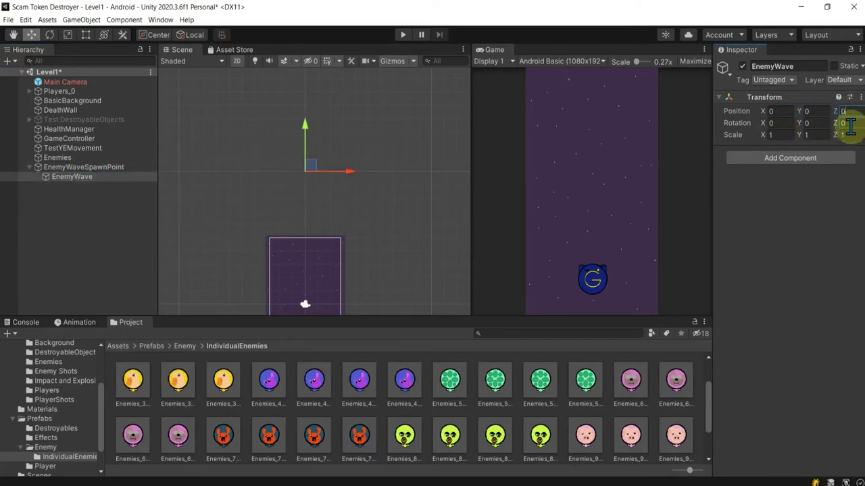
- Compare EnemyWave with the spawn point and move EnemyWave back to the Hierarchy root
left_click(52, 229)
left_click(72, 169)
left_click(74, 177)
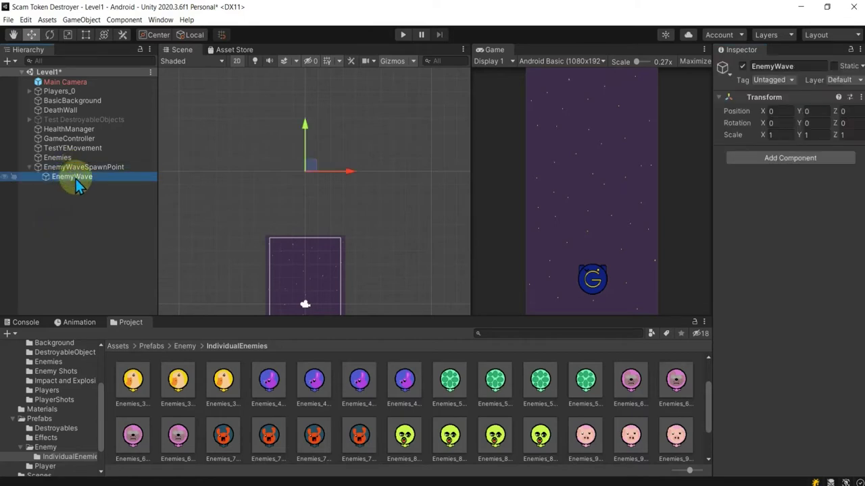
left_click(76, 169)
left_click_drag(76, 177, 73, 208)
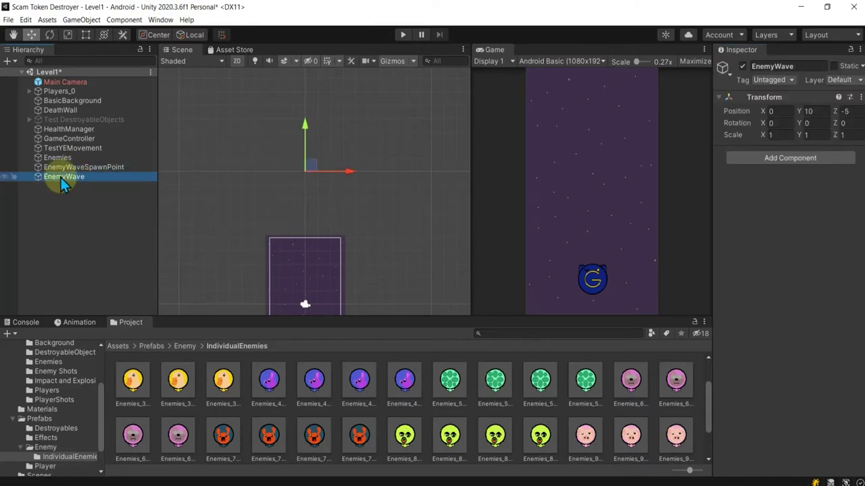
- Re-nest EnemyWave under the spawn point, compare positions, then return it to the root at 0, 10, -5
left_click_drag(61, 177, 83, 168)
left_click(77, 181)
left_click_drag(58, 177, 82, 167)
left_click(82, 167)
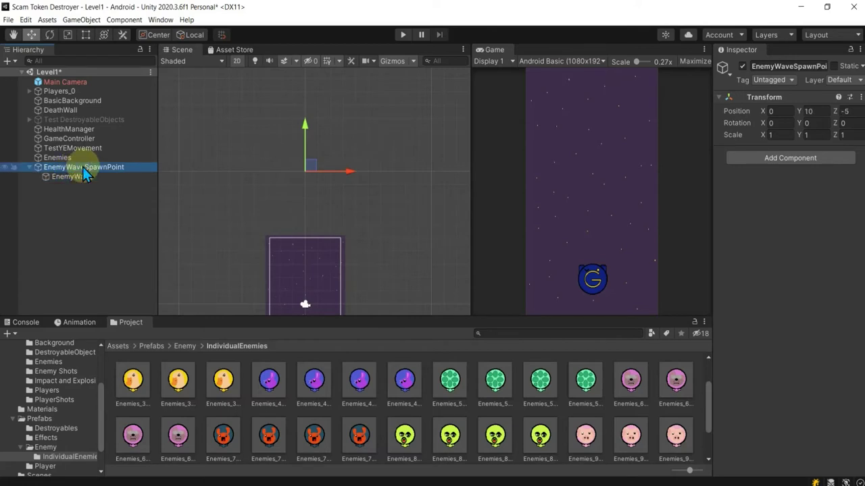
left_click(80, 179)
left_click_drag(80, 181, 73, 207)
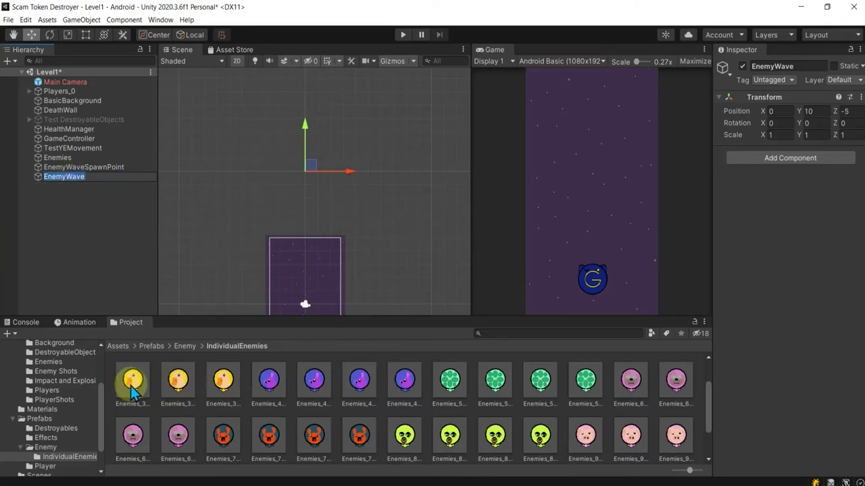
- Add the Enemies_3 prefabs, including Enemies_3_Hunt, above the play area in the Scene view
left_click_drag(133, 386, 292, 196)
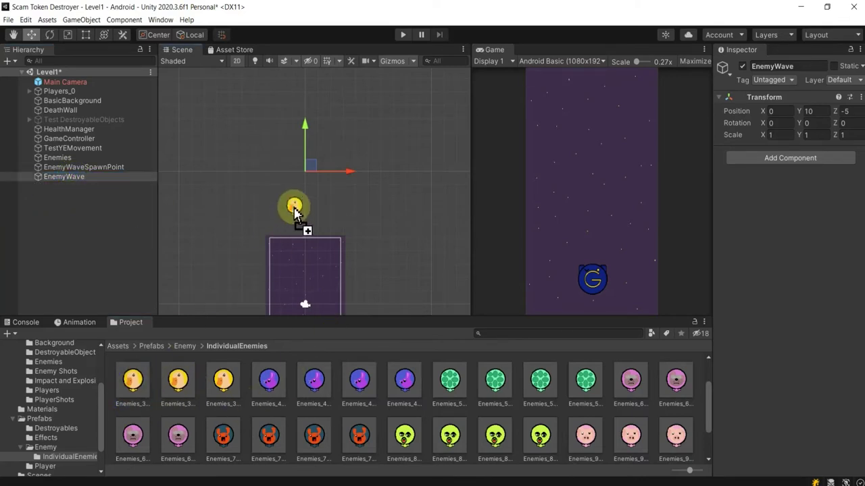
left_click_drag(177, 382, 317, 191)
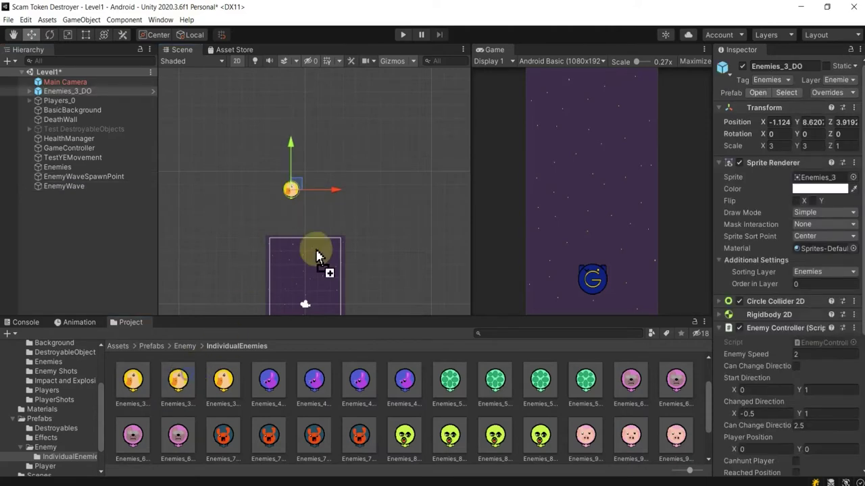
left_click_drag(233, 384, 302, 173)
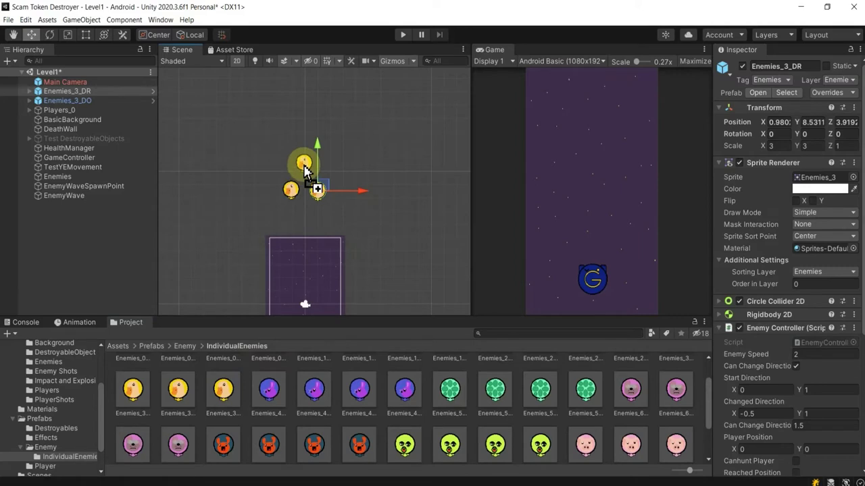
left_click_drag(302, 174, 303, 168)
mouse_move(318, 244)
middle_mouse_down()
mouse_move(363, 151)
mouse_move(346, 154)
middle_mouse_up()
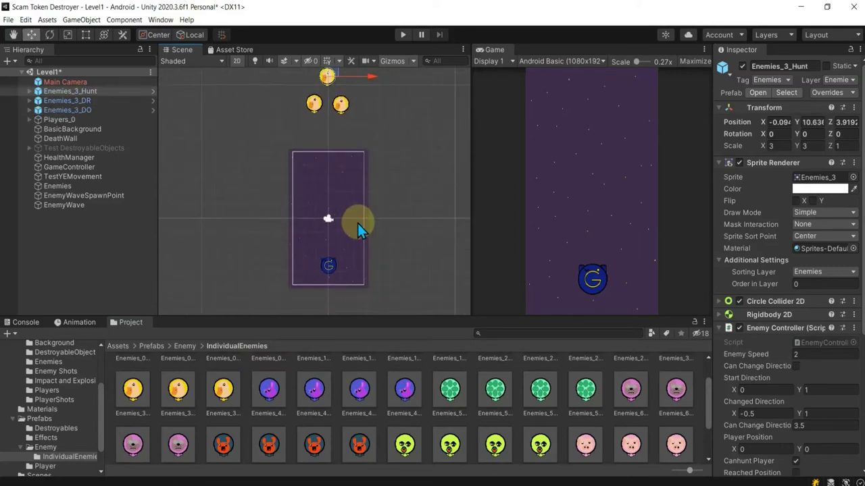
scroll(358, 224, "down", 1)
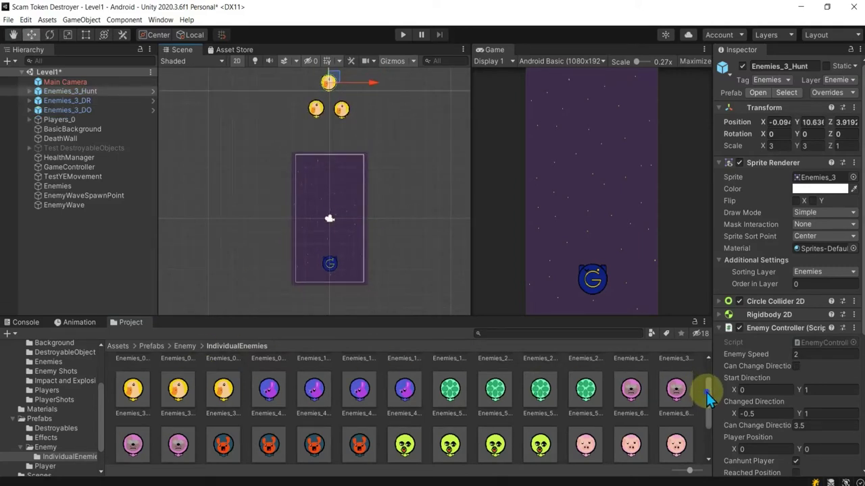
scroll(709, 399, "up", 1)
left_click_drag(676, 378, 292, 108)
- Move Enemies_3_Hunt right and down and shift the view so the enemies sit lower
left_click(328, 82)
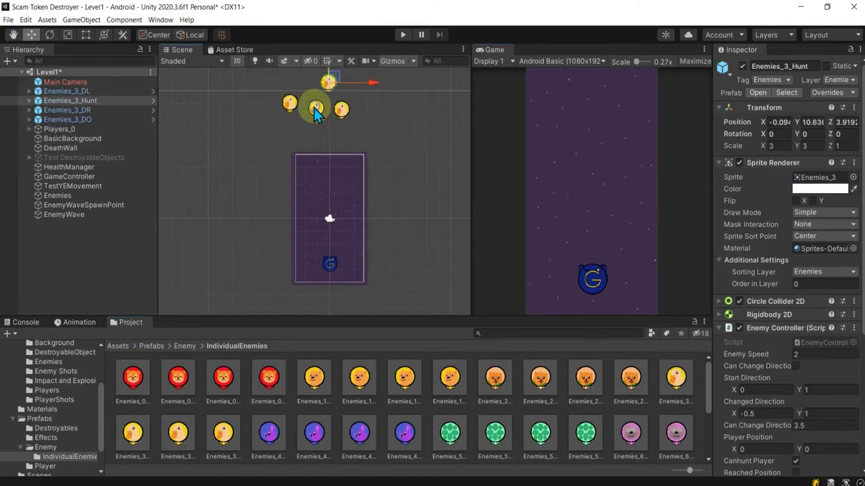
left_click(317, 109)
left_click(329, 84)
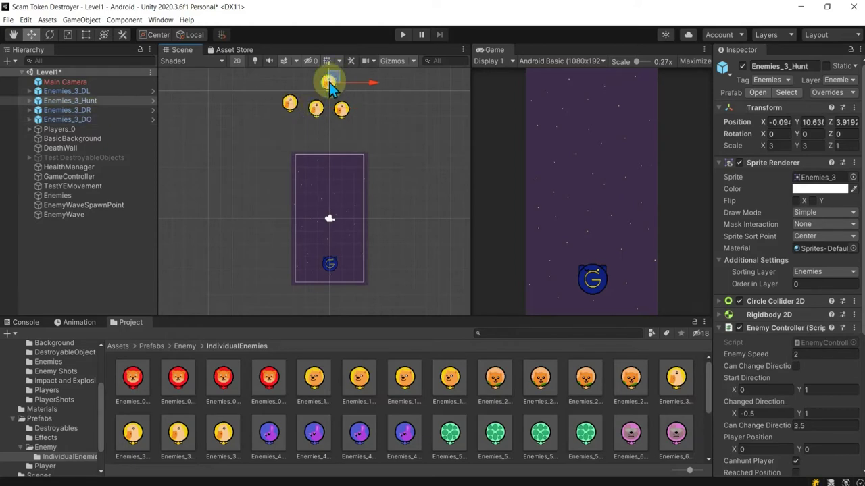
left_click_drag(328, 83, 387, 112)
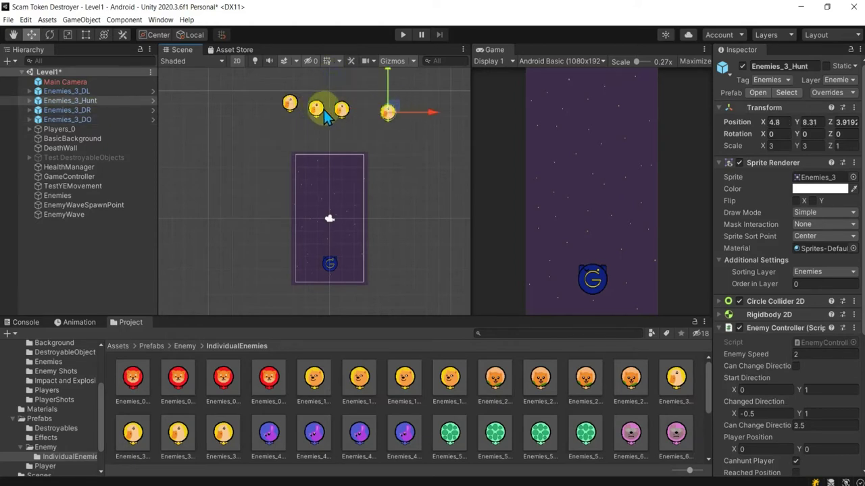
left_click(341, 111)
middle_click_drag(341, 122, 353, 218)
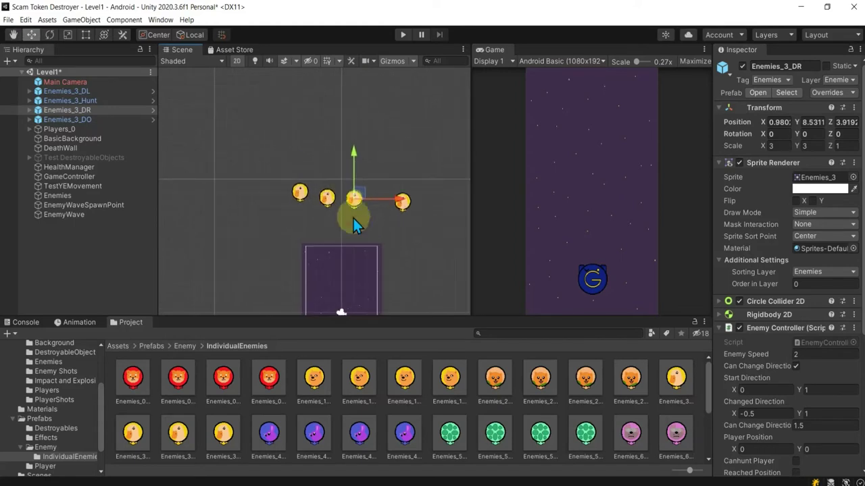
- Raise Enemies_3_DO above the row and reposition Enemies_3_DL beside the middle enemy
left_click(327, 197)
left_click(299, 193)
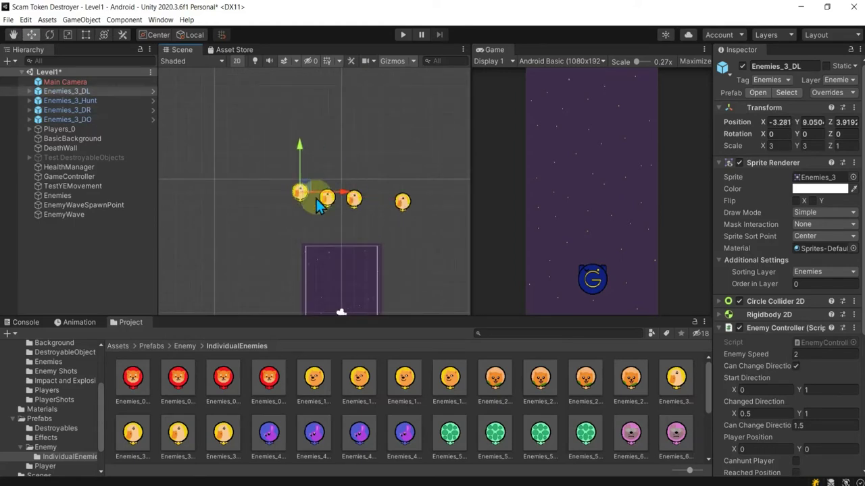
left_click(327, 197)
left_click(332, 129)
left_click(327, 198)
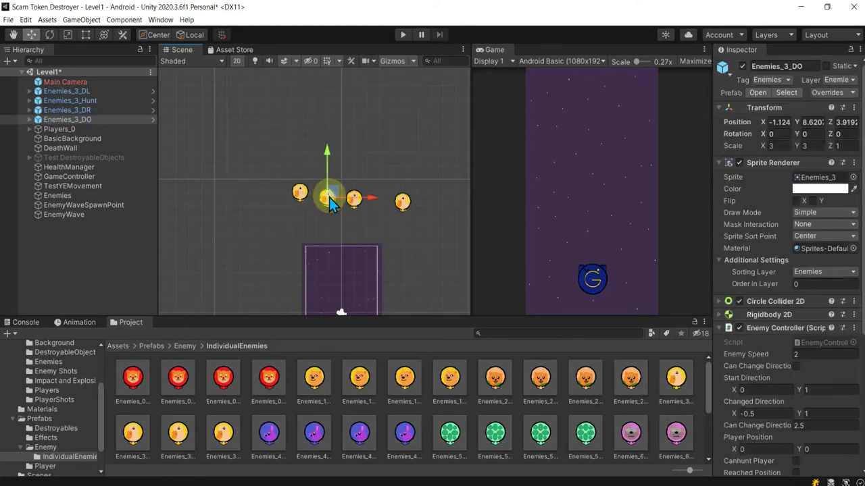
left_click_drag(329, 201, 345, 139)
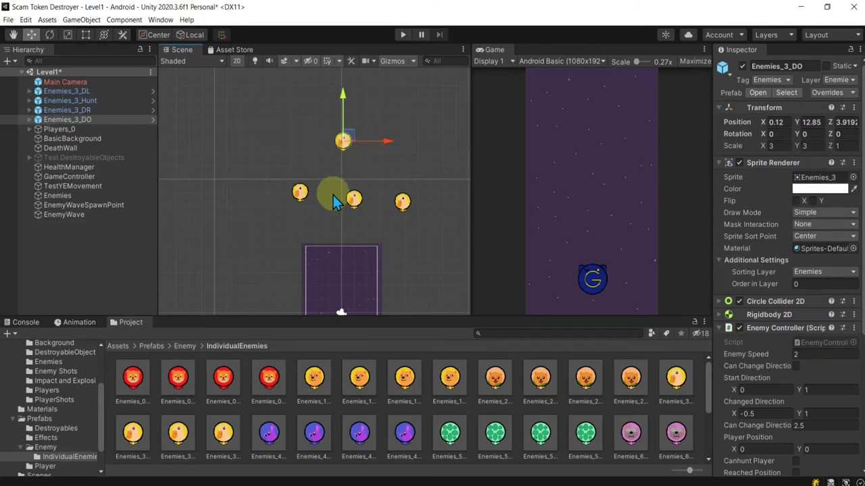
left_click(302, 194)
mouse_move(304, 194)
left_mouse_down()
mouse_move(366, 189)
mouse_move(347, 202)
left_mouse_up()
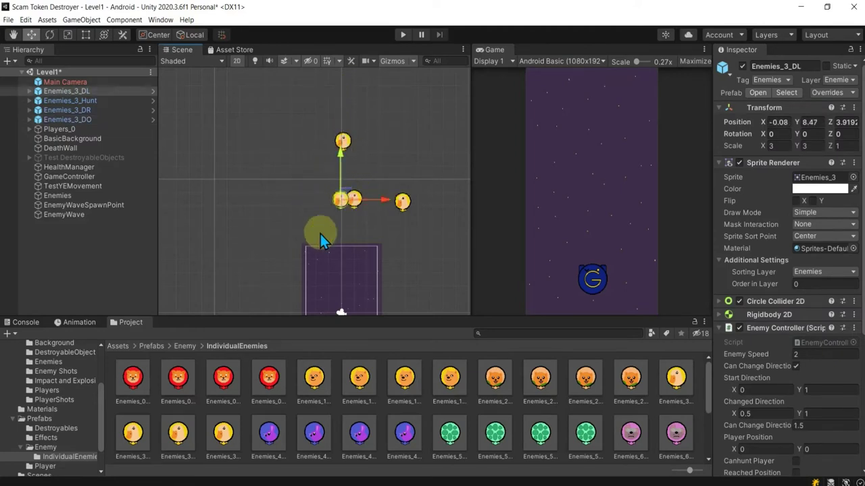
left_click(352, 214)
left_click(346, 201)
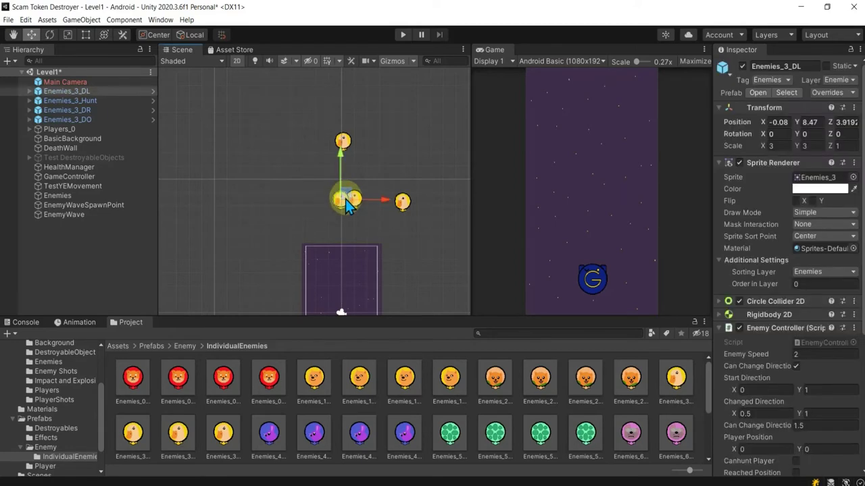
mouse_move(346, 201)
left_mouse_down()
mouse_move(329, 202)
mouse_move(369, 195)
left_mouse_up()
- Move Enemies_3_Hunt to the top centre and lower Enemies_3_DO just beneath it
left_click(352, 200)
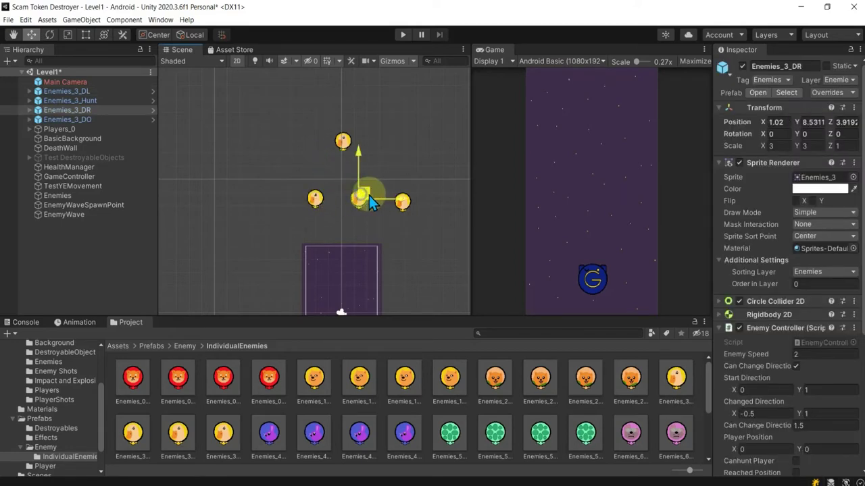
left_click(404, 201)
left_click_drag(409, 195, 350, 88)
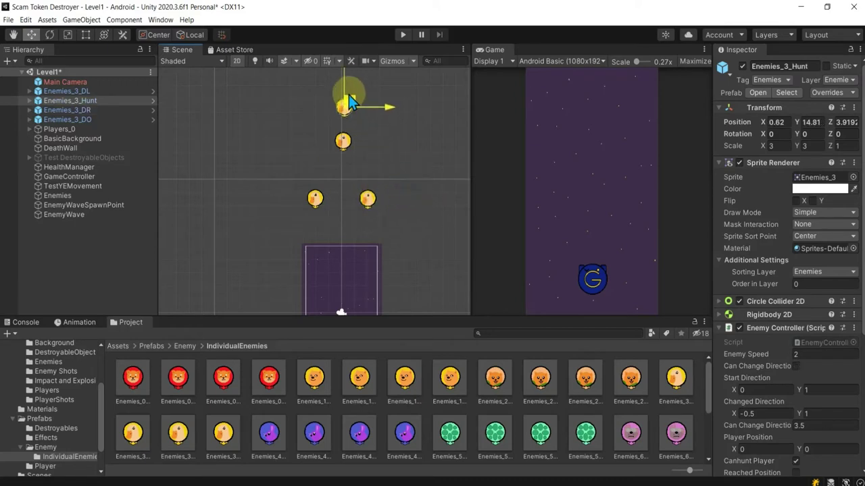
left_click(343, 142)
left_click_drag(344, 144, 348, 164)
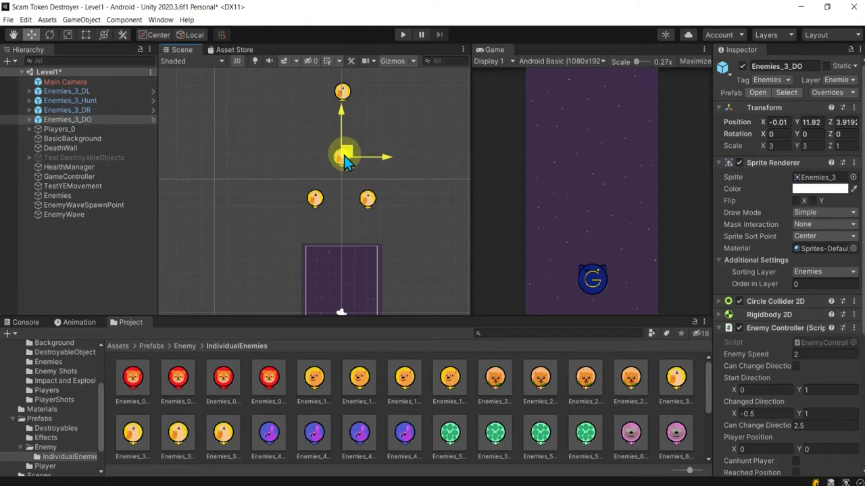
left_click(448, 197)
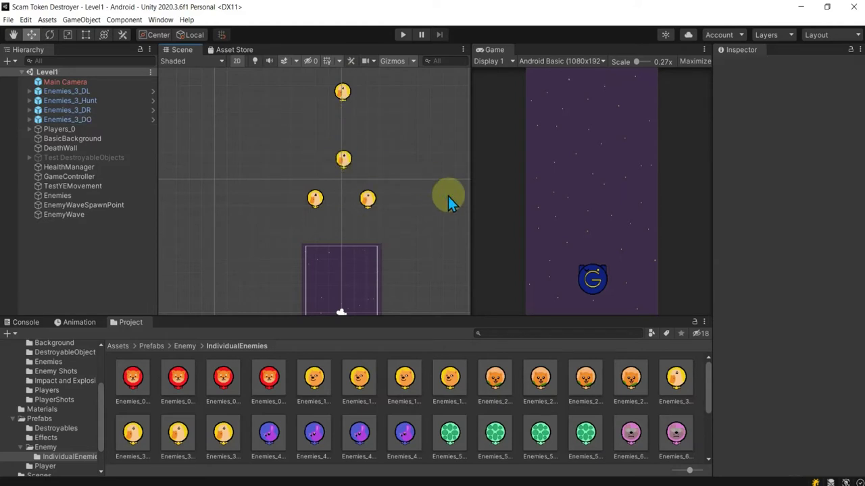
left_click(403, 35)
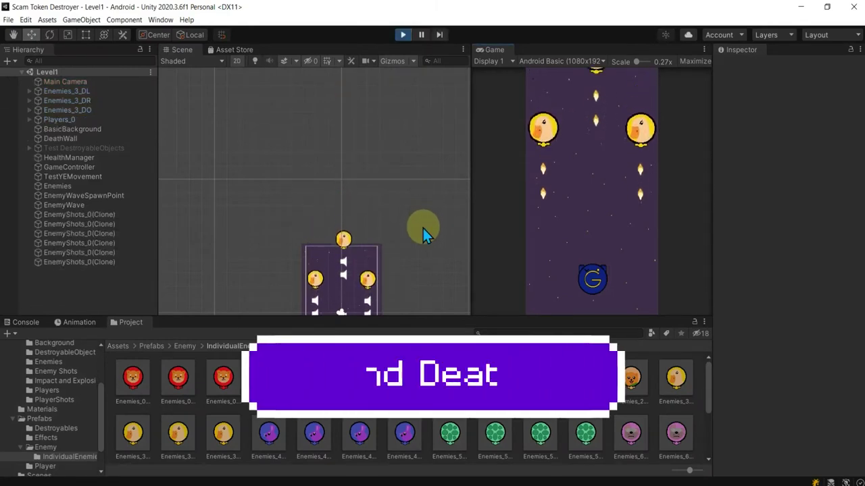
left_click(403, 35)
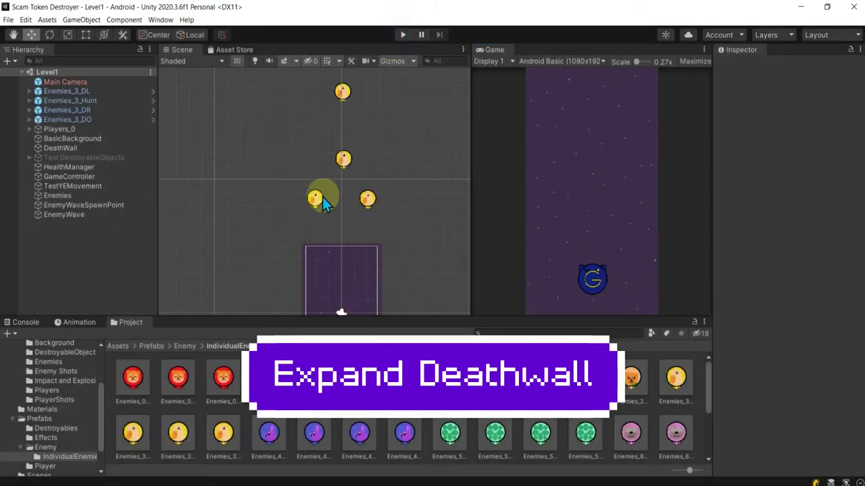
- Swap Enemies_3_DL to the right and Enemies_3_DR to the left, then select DeathWall
left_click(316, 199)
left_click_drag(321, 206, 425, 210)
left_click(370, 203)
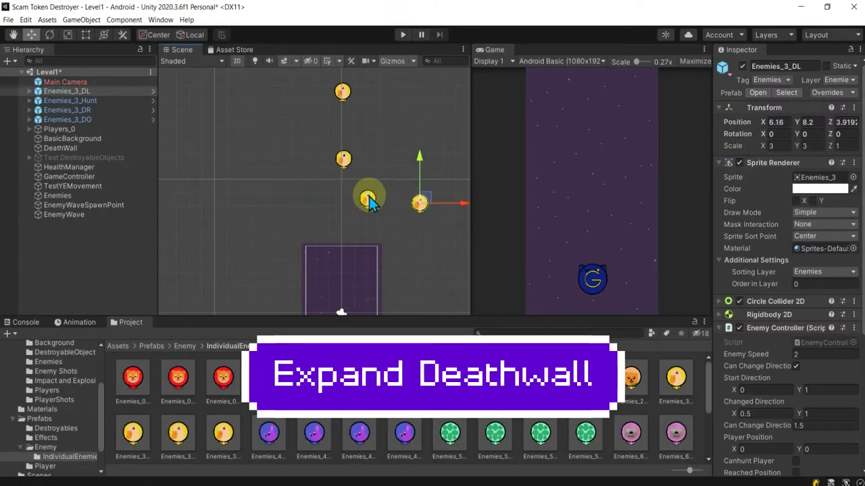
left_click_drag(371, 200, 319, 195)
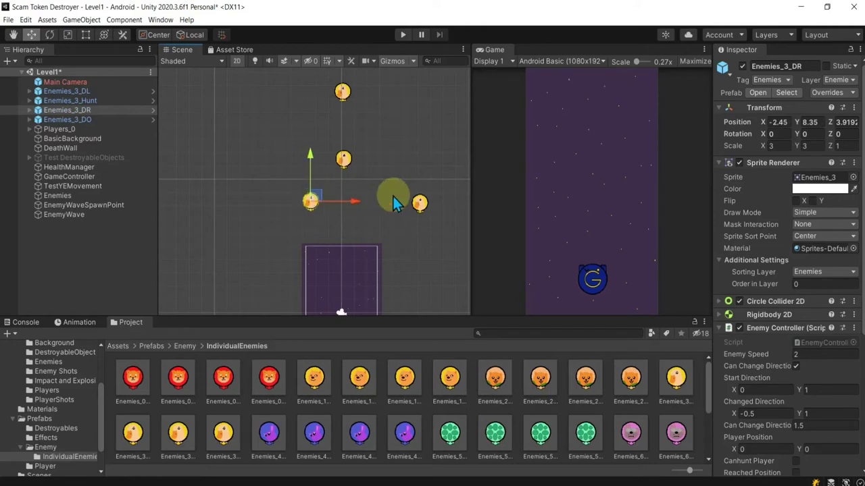
left_click(415, 209)
left_click(416, 204)
left_click_drag(418, 204, 370, 201)
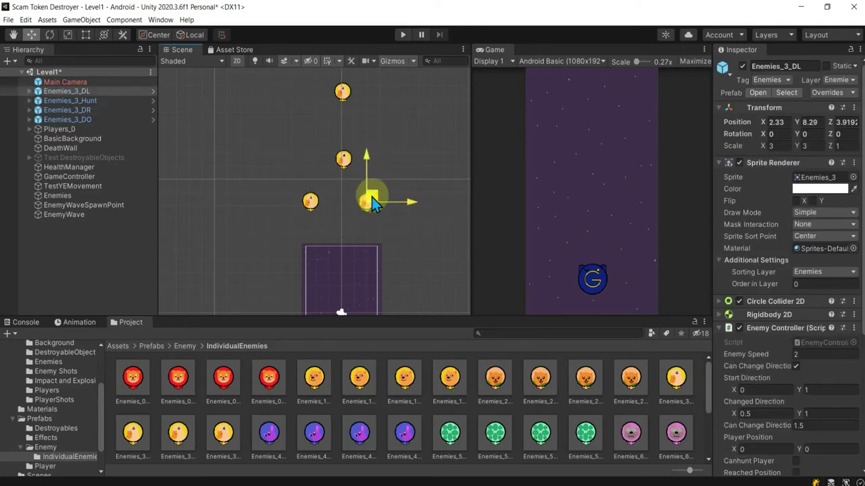
left_click(68, 148)
- Edit DeathWall's Edge Collider 2D, raising its top points and adding points along the top and right edges
scroll(366, 160, "down", 2)
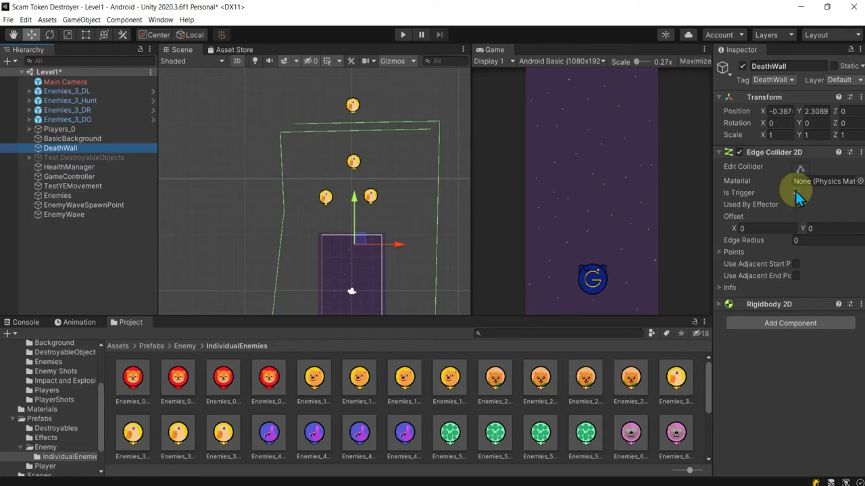
left_click(799, 168)
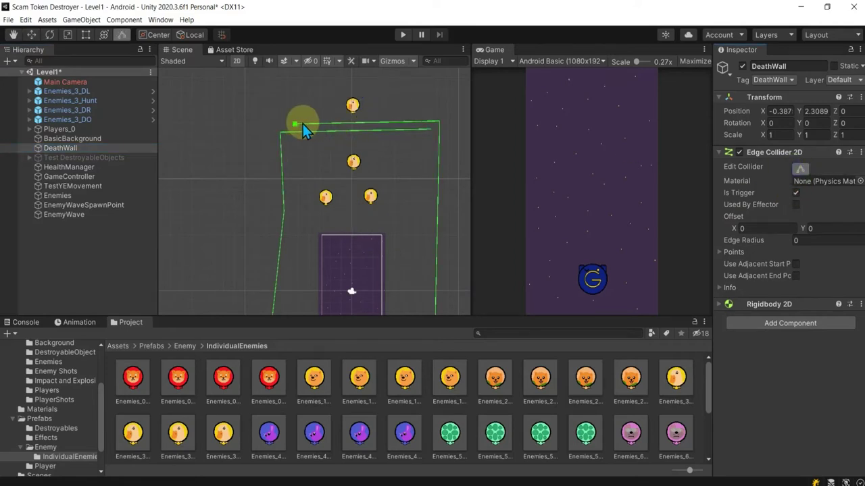
left_click_drag(295, 124, 400, 66)
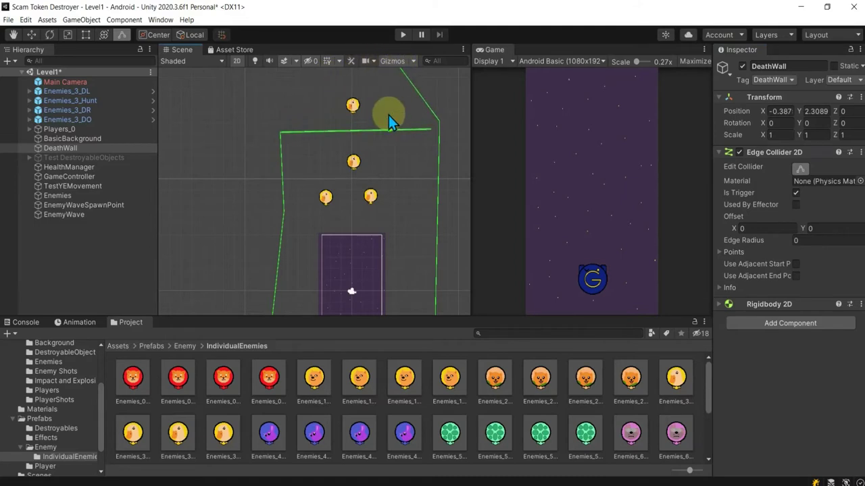
middle_click_drag(388, 122, 398, 189)
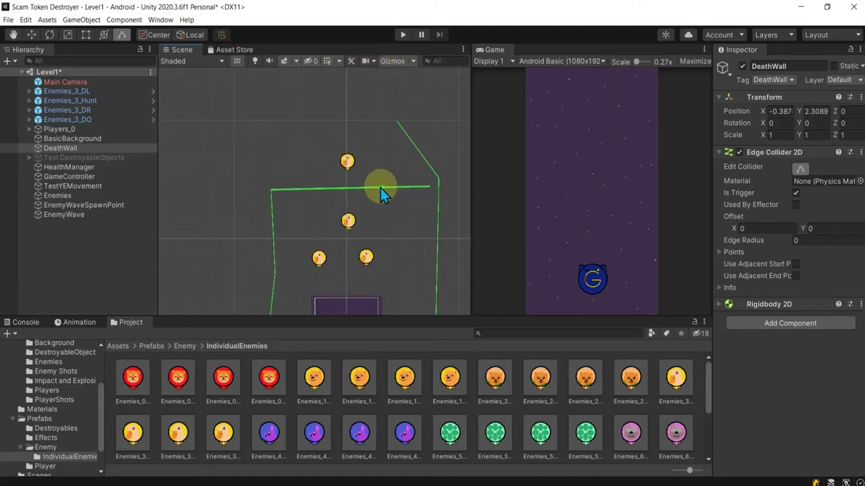
left_click_drag(380, 188, 245, 86)
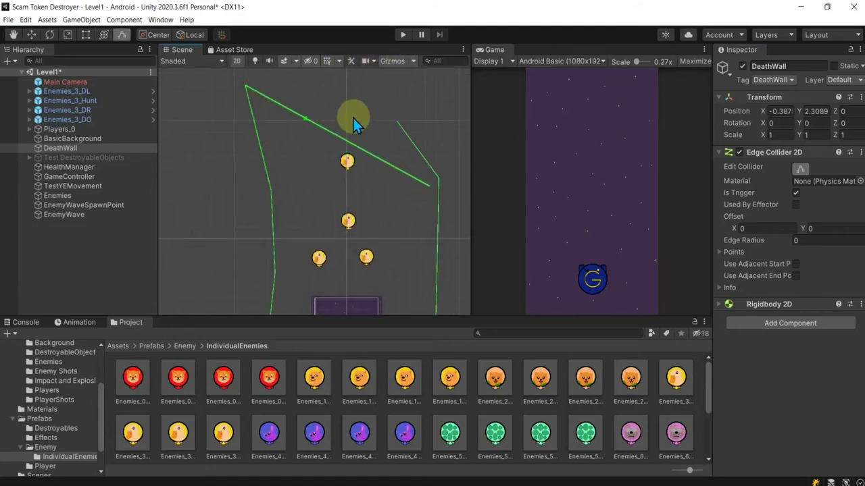
left_click_drag(362, 145, 395, 88)
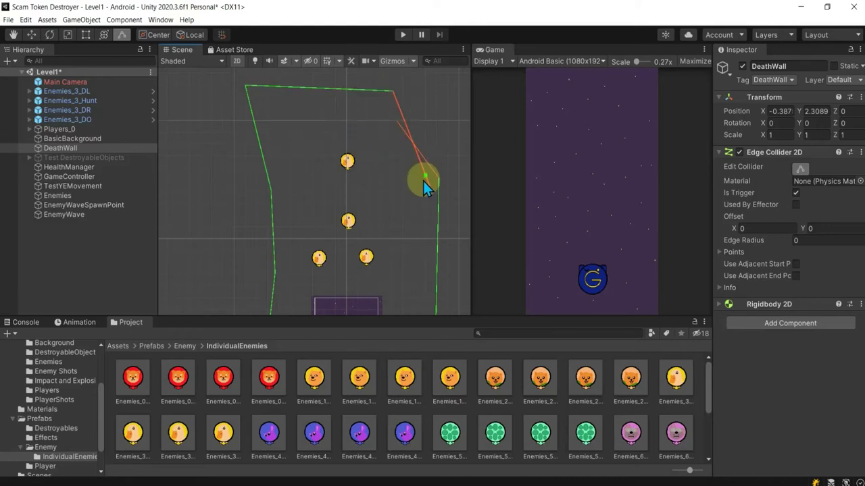
left_click_drag(429, 180, 435, 139)
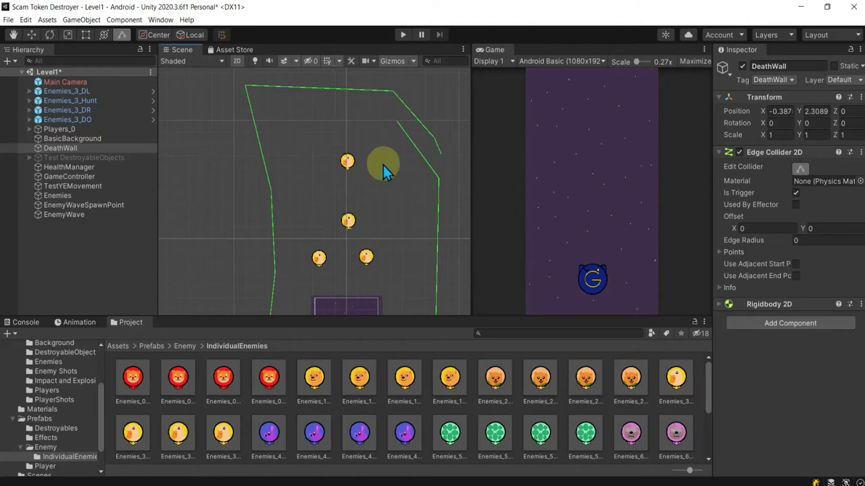
middle_click_drag(372, 214, 361, 161)
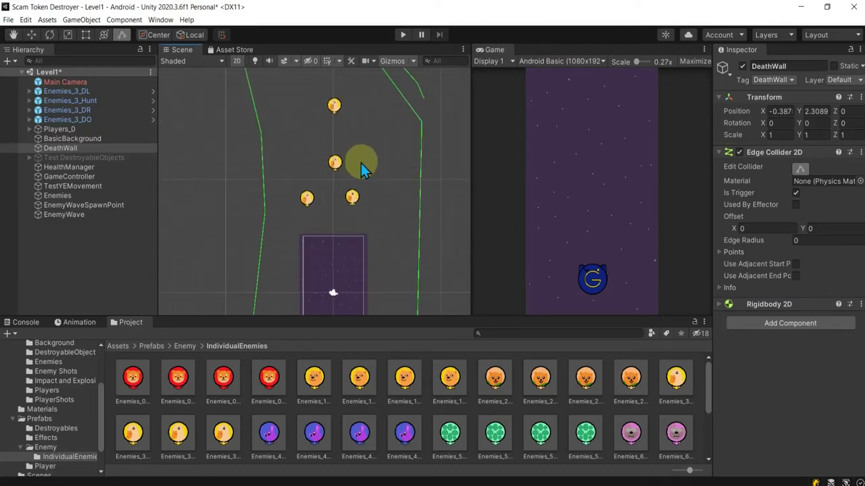
- Set Enemies_3_DO's Position Y to 11 and Enemies_3_DR's Position X to -2
left_click(351, 196)
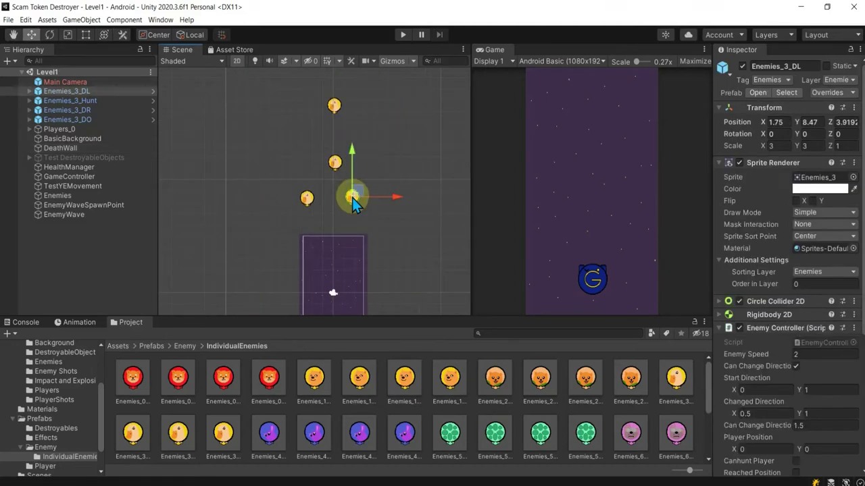
left_click_drag(342, 169, 341, 154)
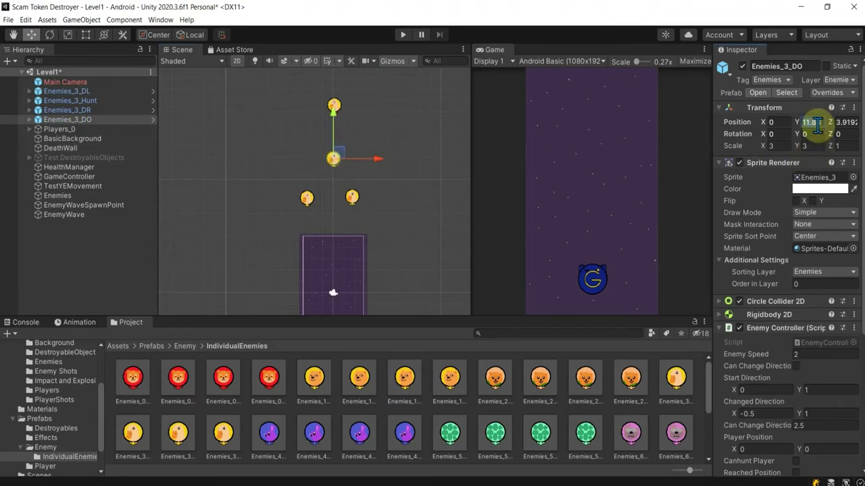
type("11")
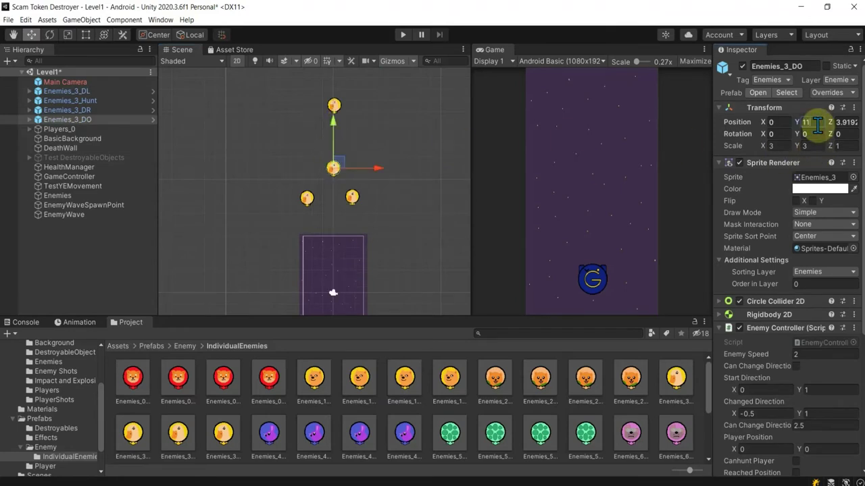
left_click(307, 199)
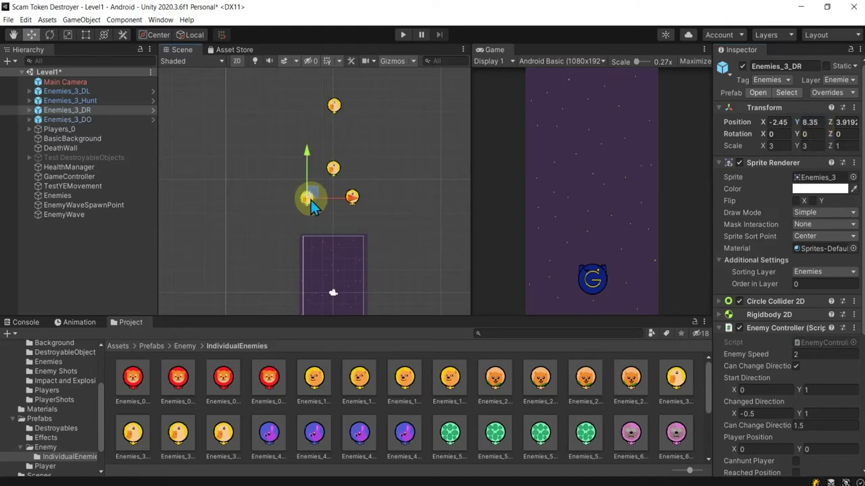
left_click(781, 122)
type("-3")
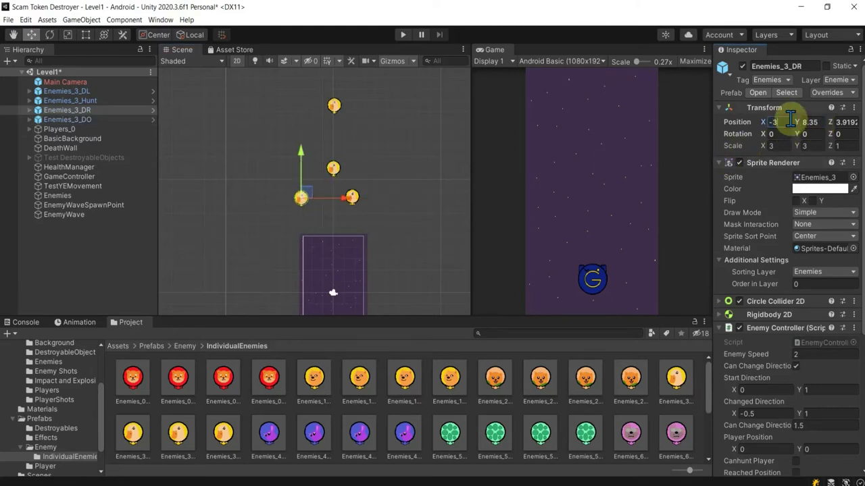
key("Return")
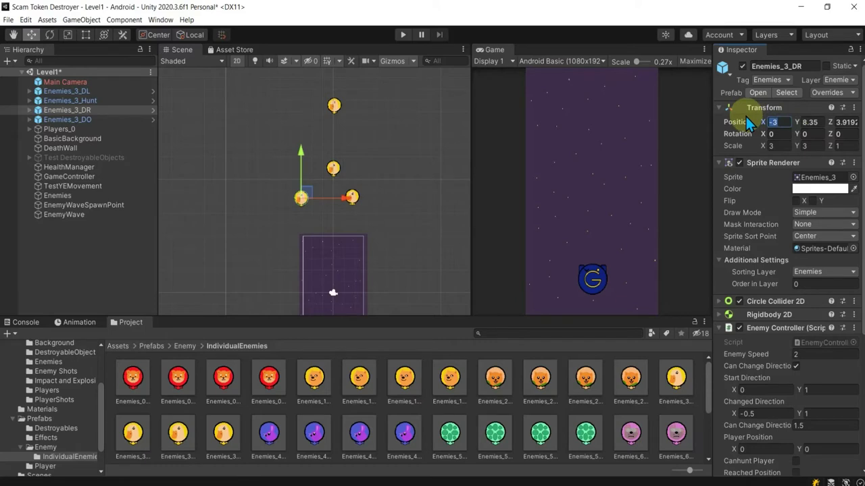
left_click_drag(748, 123, 800, 120)
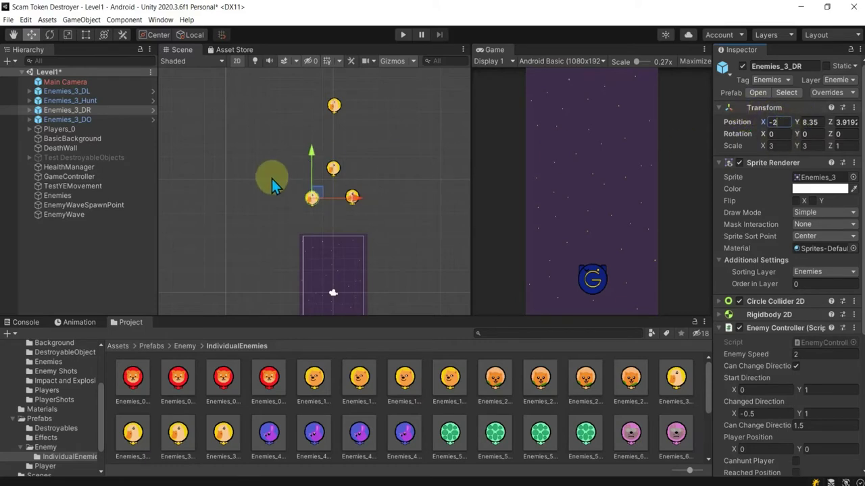
- Set Enemies_3_DL's Position X to 2, then begin editing Enemies_3_DO's Z value
left_click(352, 201)
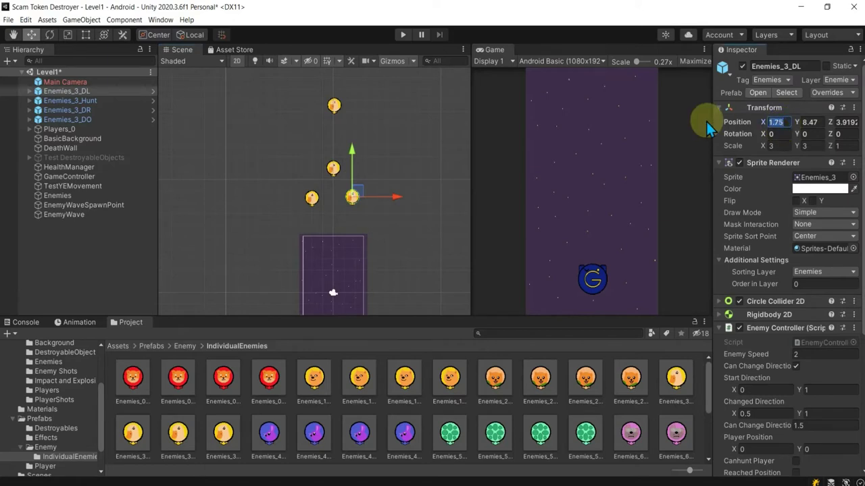
type("-")
key("BackSpace")
type("2")
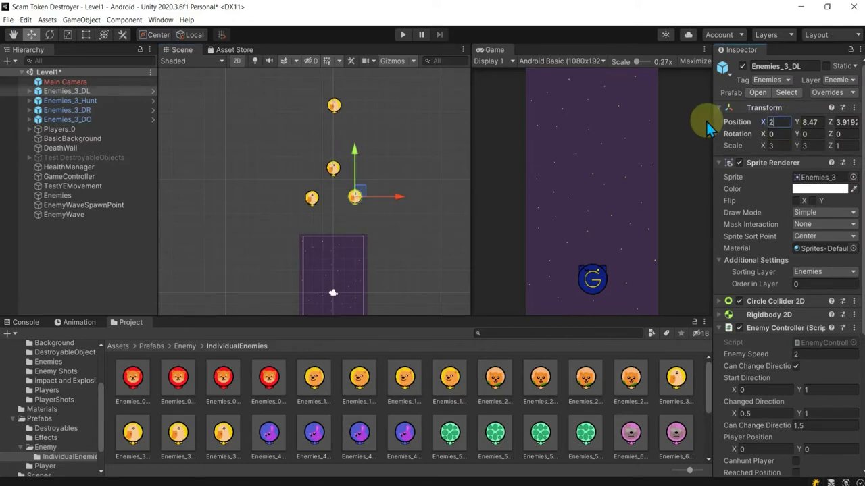
left_click(336, 168)
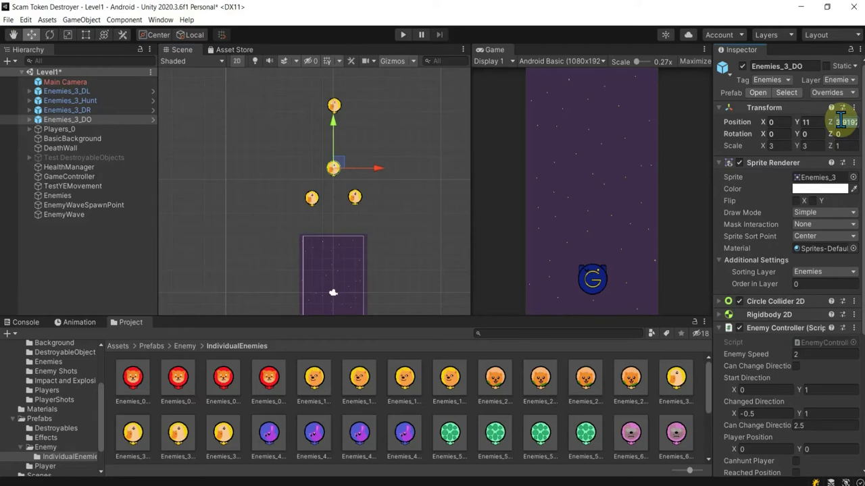
left_click(848, 121)
type("-5")
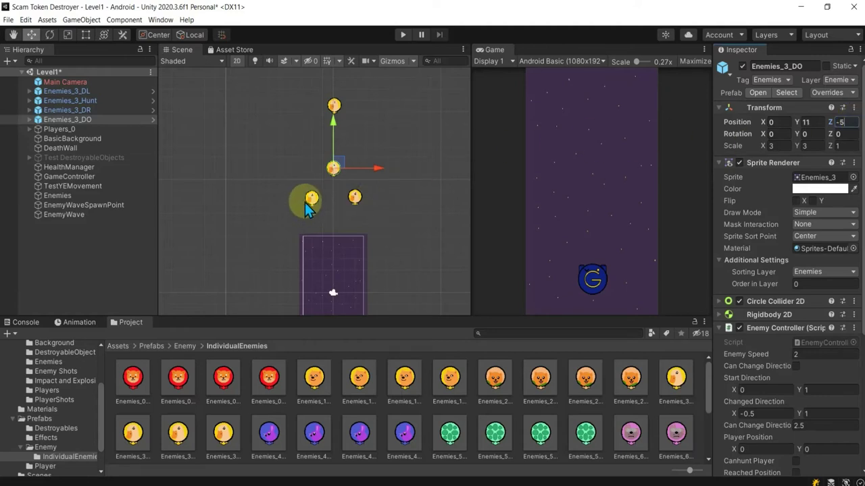
- Set Position Z to -5 on Enemies_3_DL and Enemies_3_Hunt, and Hunt's Position Y to 15
left_click(310, 197)
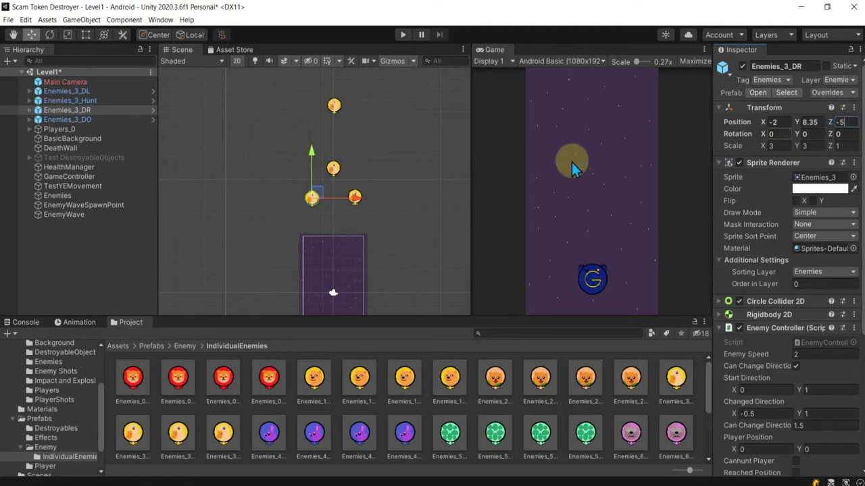
left_click(355, 197)
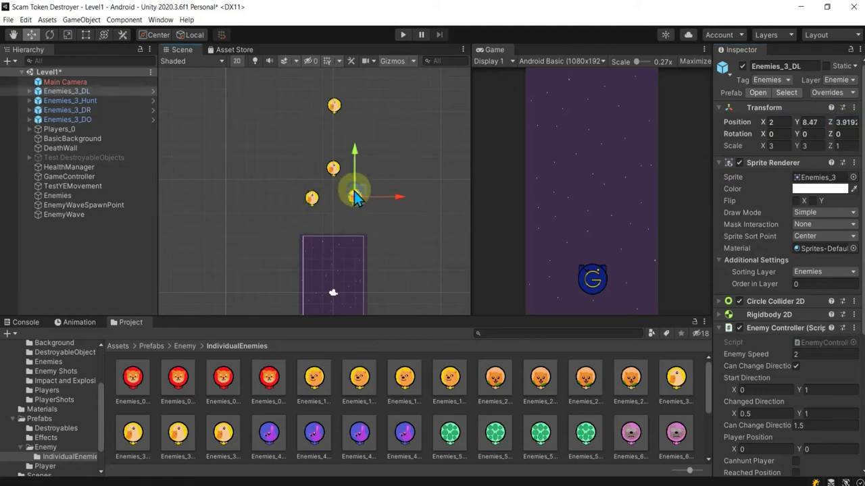
left_click(845, 121)
type("-5")
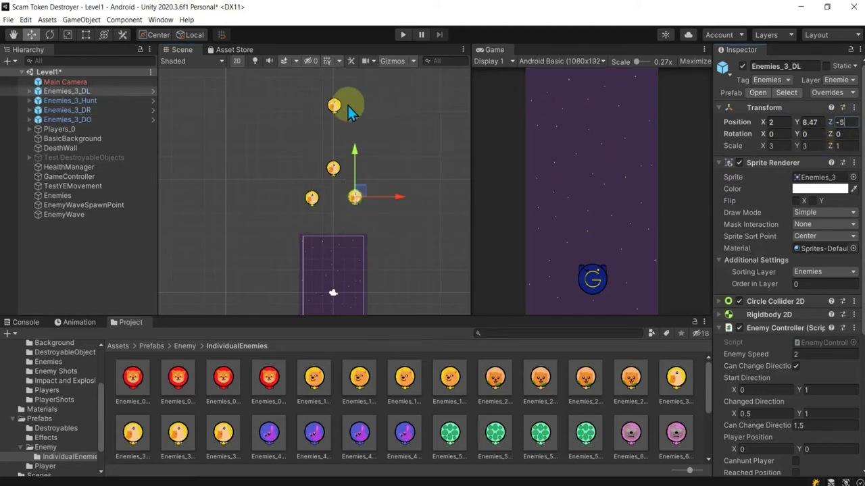
left_click(345, 105)
left_click(848, 122)
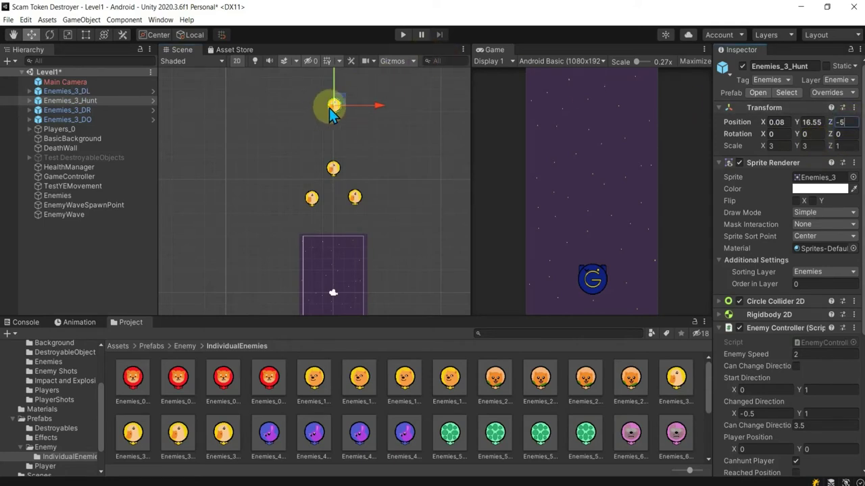
type("-5")
key("Return")
left_click(810, 121)
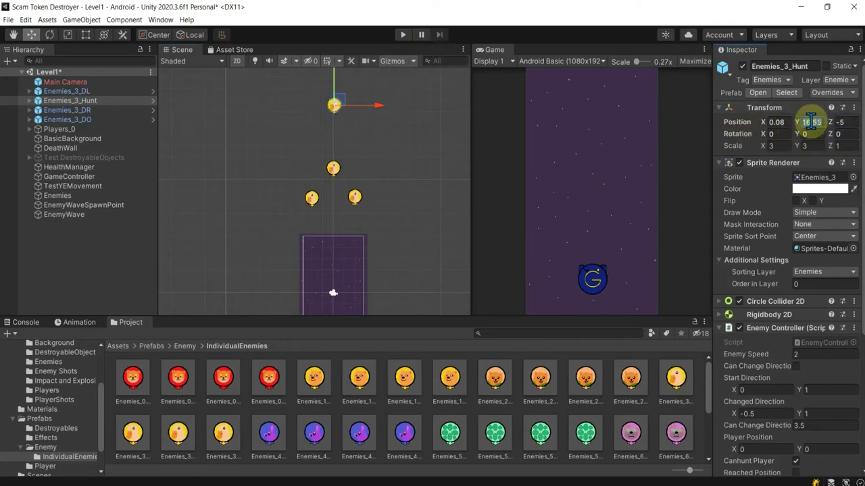
type("15")
left_click(346, 192)
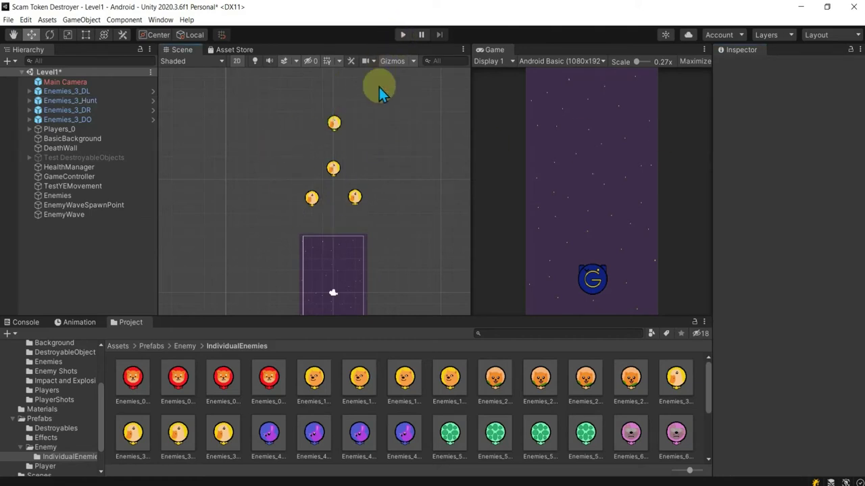
left_click(398, 35)
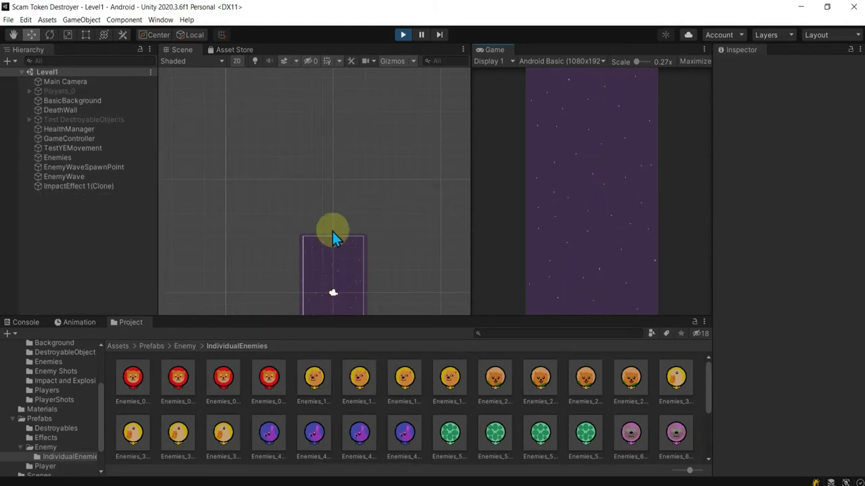
left_click(404, 35)
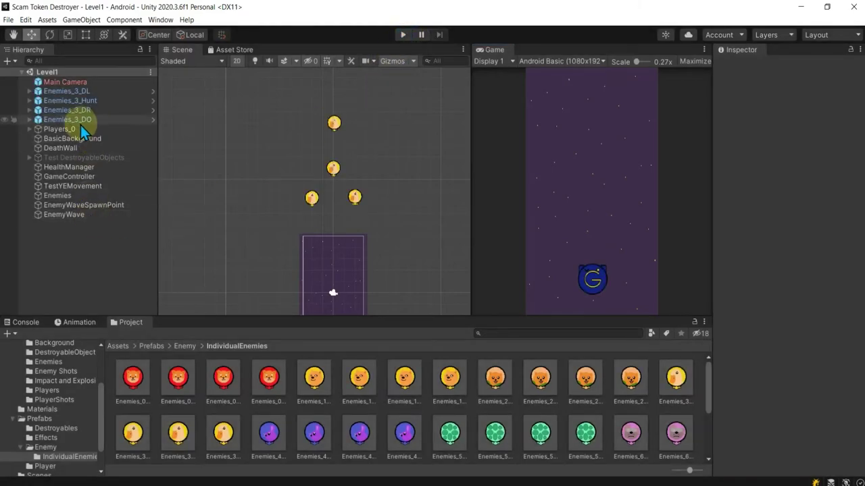
- Drag Enemies_3_DL, Hunt, DR and DO onto EnemyWave and check each child under it
left_click(79, 121)
left_click(74, 91, "shift")
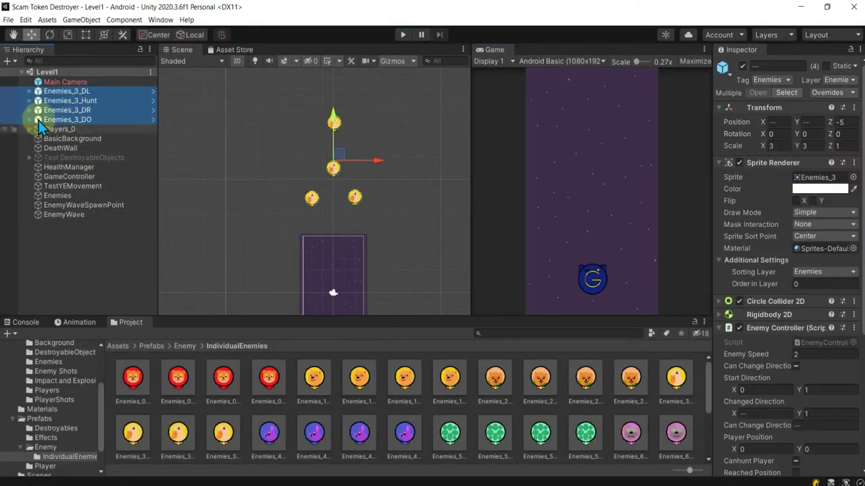
left_click_drag(75, 88, 78, 216)
left_click(74, 179)
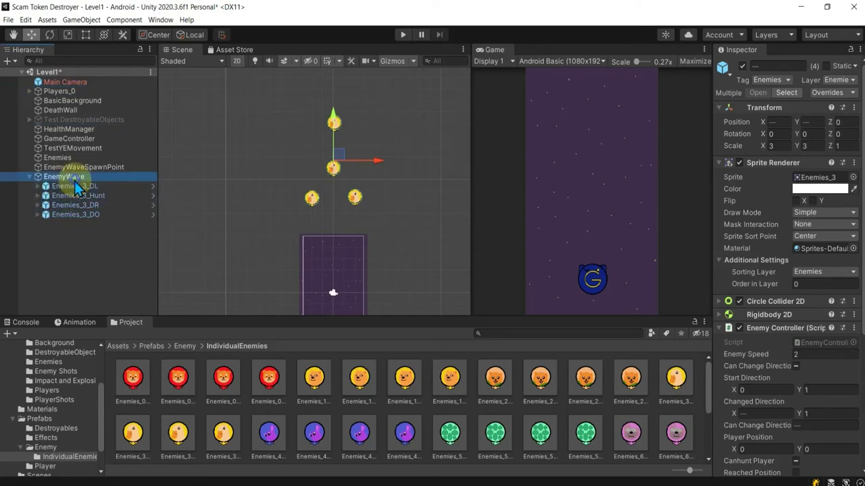
left_click(76, 187)
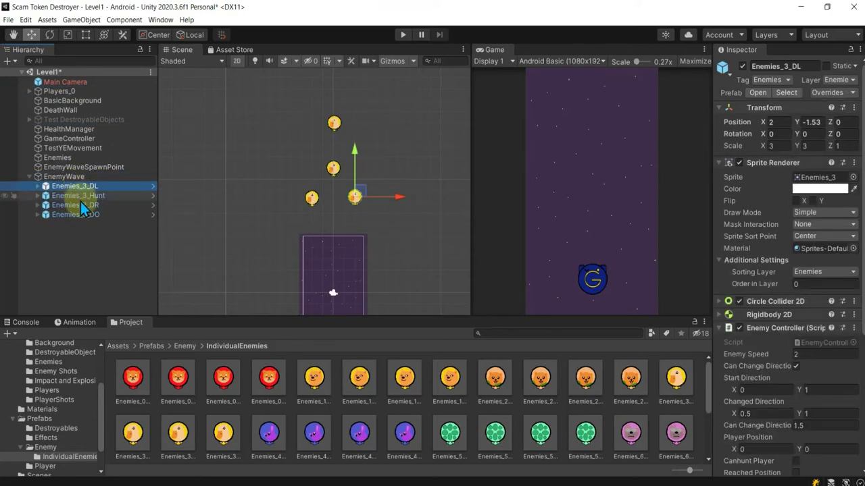
left_click(80, 204)
left_click(82, 214)
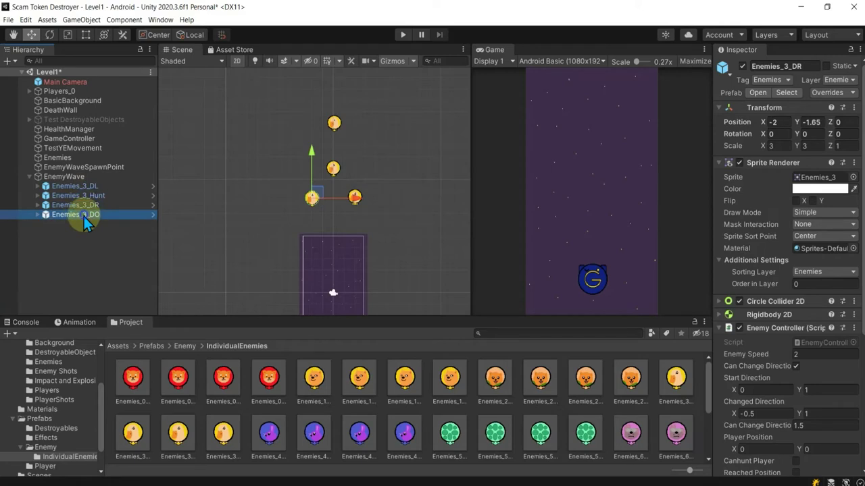
left_click(54, 177)
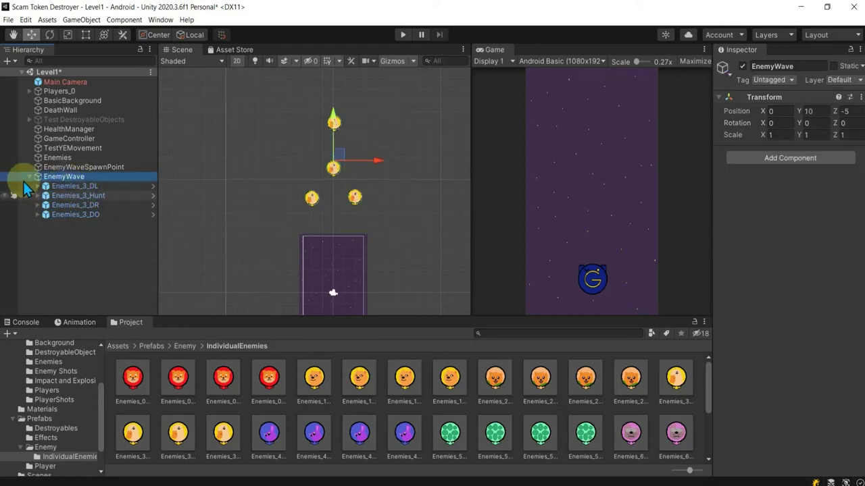
- Rename the first wave group to EnemyWave1 and collapse its child list
left_click(802, 67)
left_click(803, 66)
type("1")
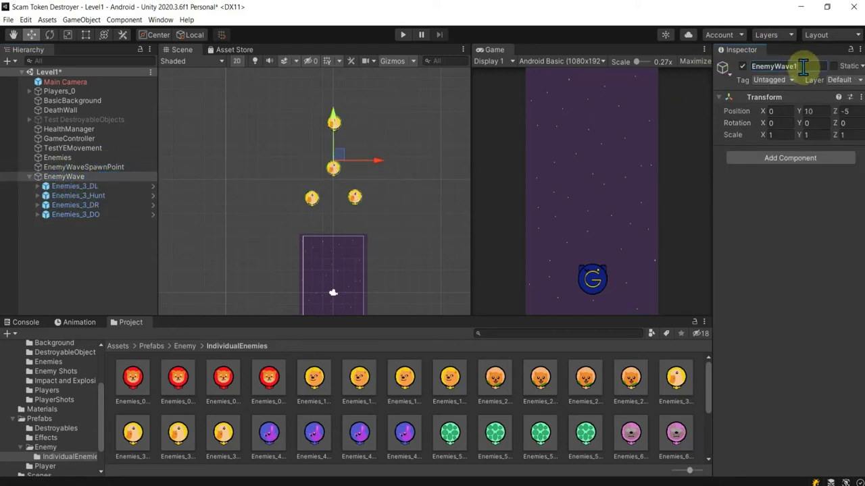
left_click(66, 253)
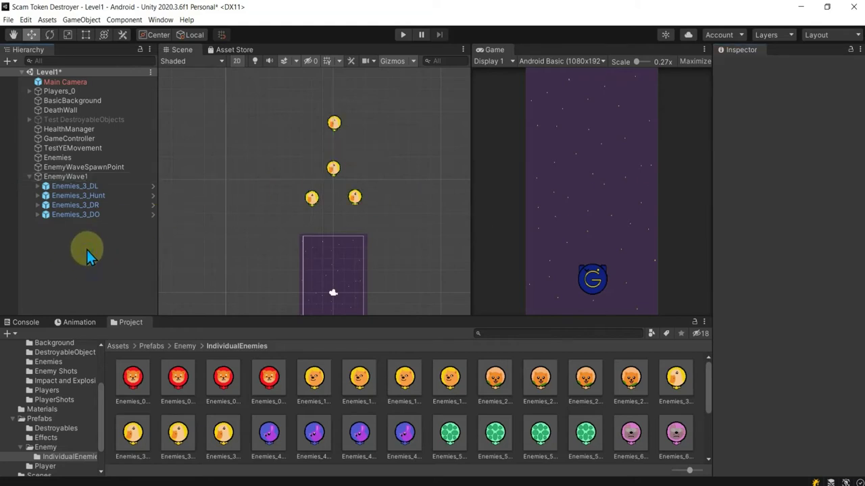
left_click(29, 177)
left_click(83, 178)
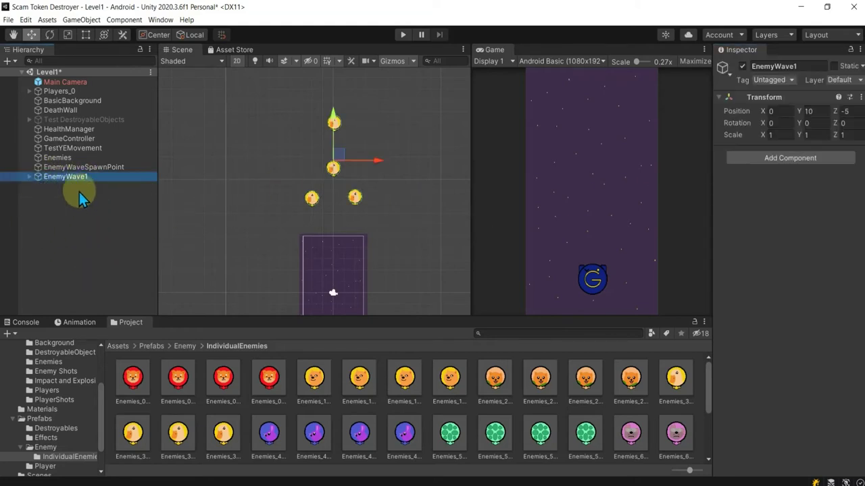
- Create a new empty GameObject named EnemyWave2 in Level1
right_click(83, 202)
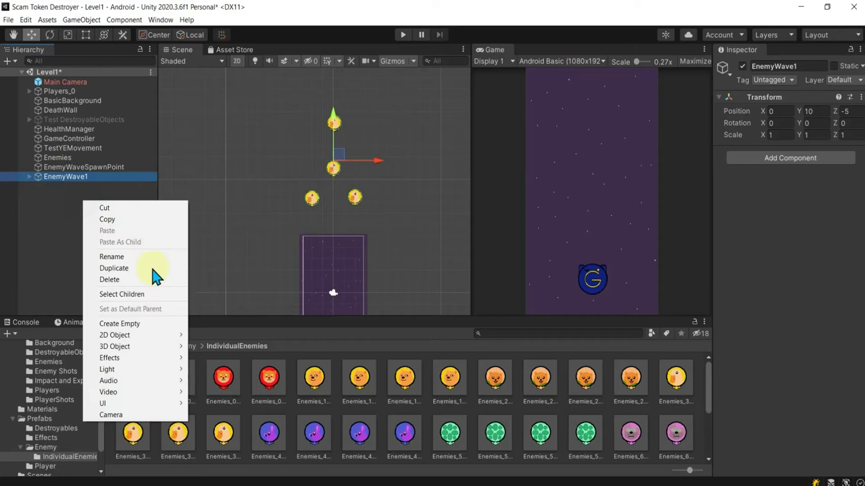
left_click(129, 325)
type("EnemyWave2")
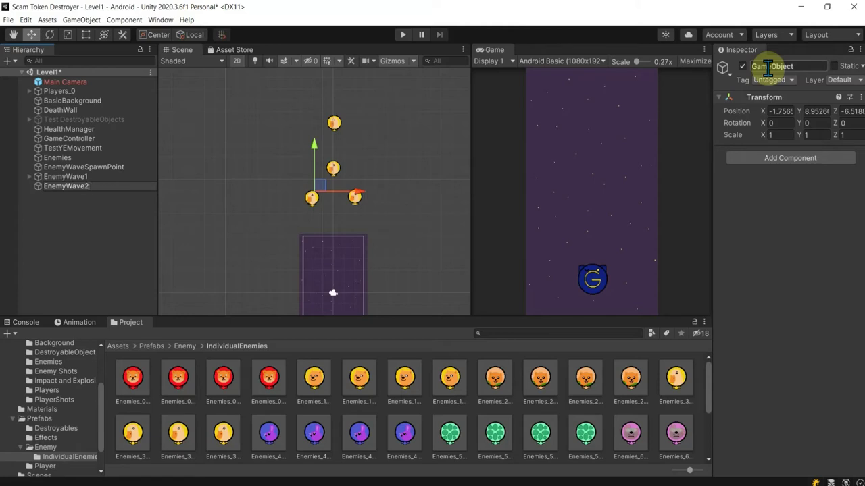
left_click(98, 238)
left_click(92, 188)
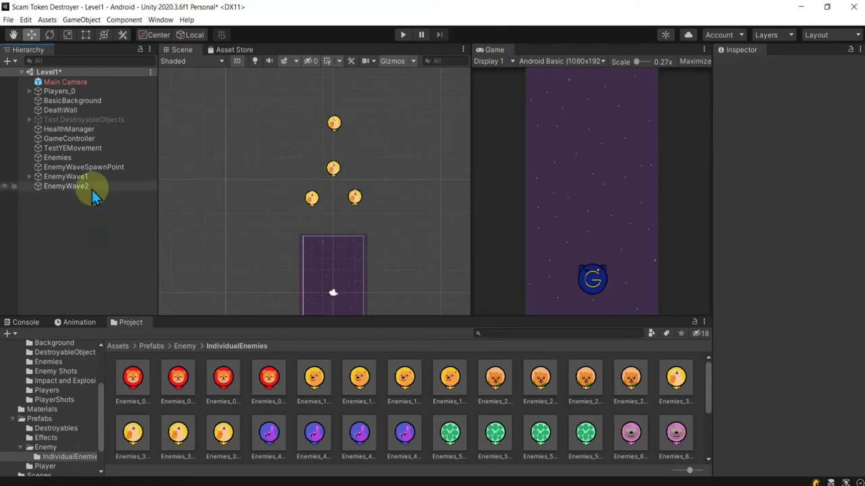
- Parent EnemyWave2 under EnemyWaveSpawnPoint and set its local X and Y to 0
left_click_drag(87, 188, 102, 168)
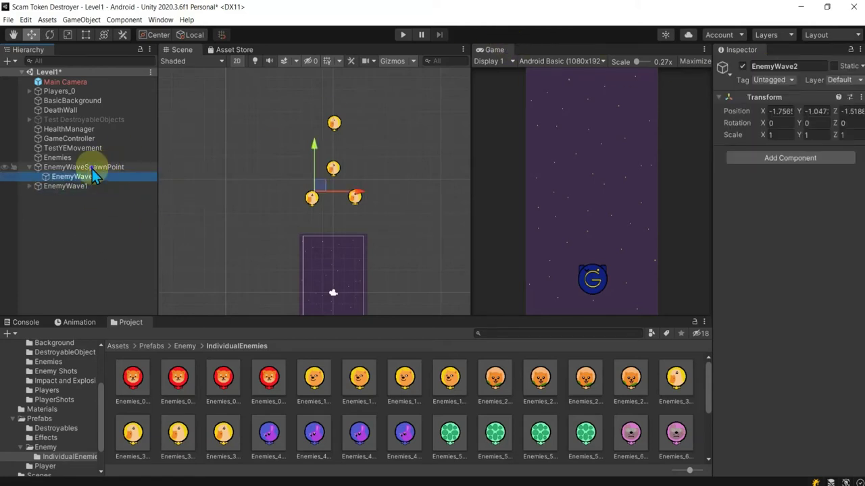
left_click(103, 171)
left_click(83, 176)
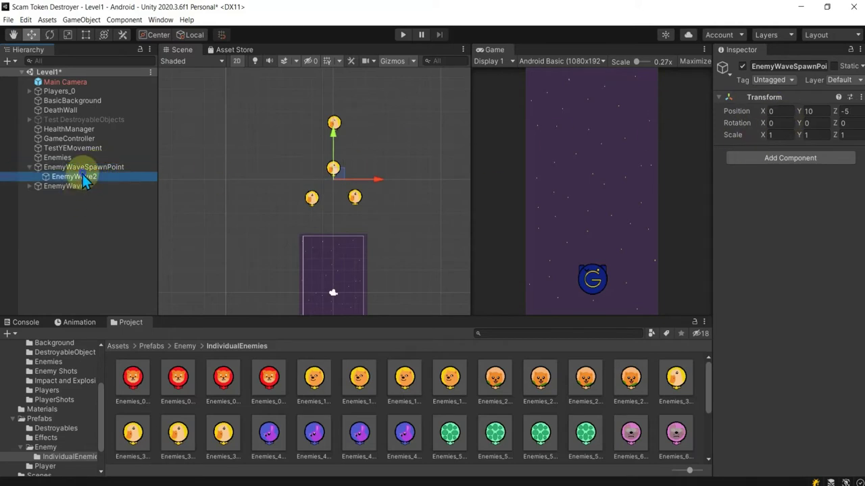
left_click(776, 112)
type("0")
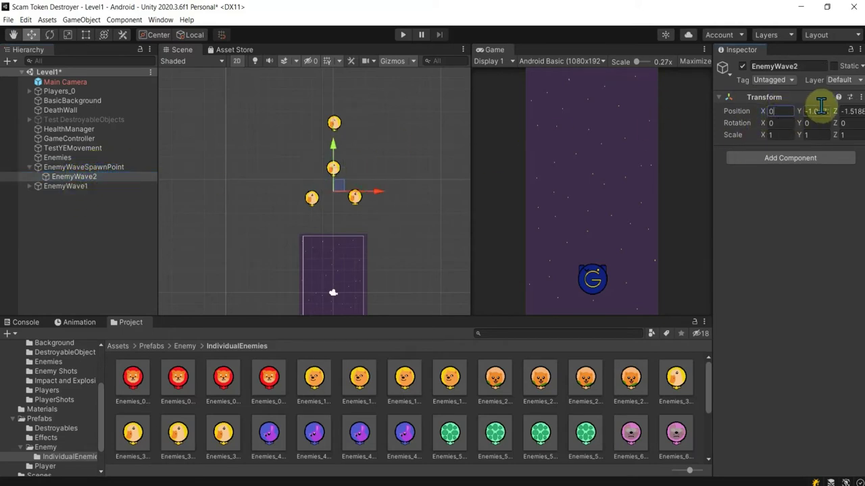
left_click(817, 111)
type("0")
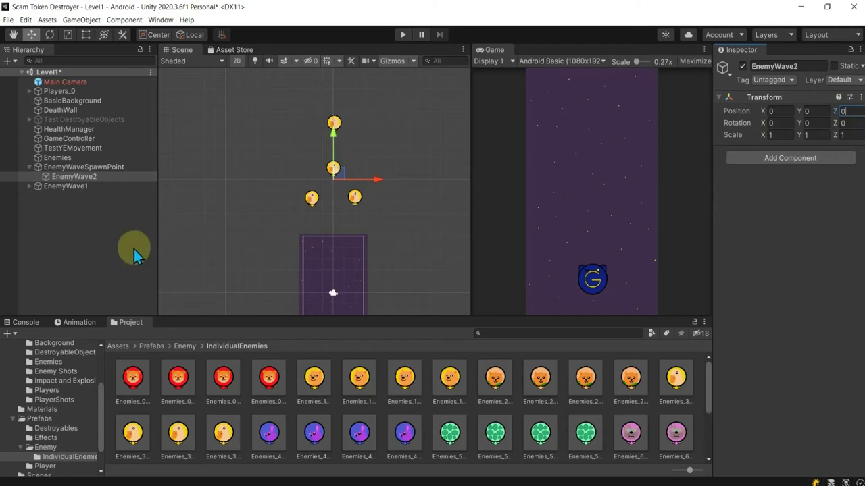
- Move EnemyWave2 back to the Hierarchy root below EnemyWave1, keeping position 0, 10, -5
left_click(134, 249)
left_click(74, 177)
left_click(74, 167)
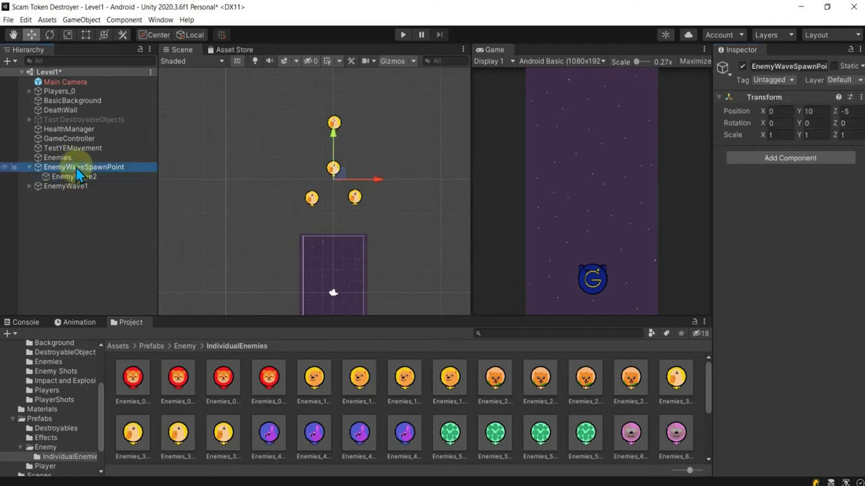
left_click(78, 177)
left_click_drag(78, 177, 87, 225)
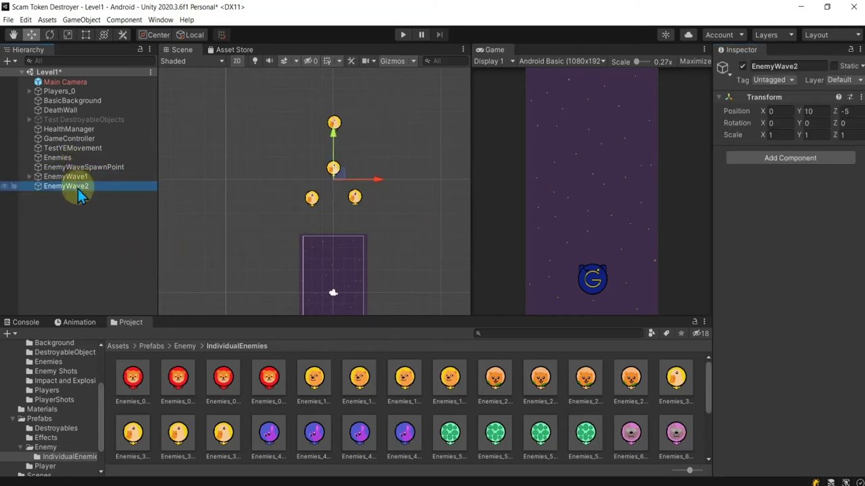
left_click(781, 108)
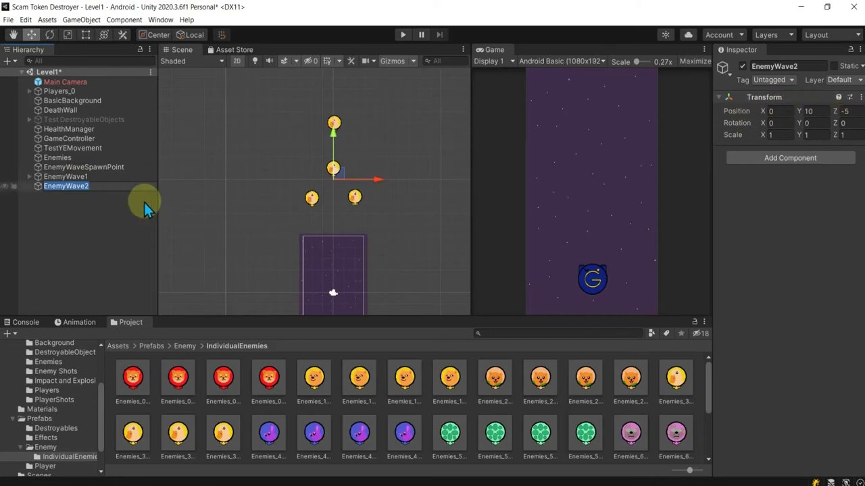
left_click(99, 237)
left_click(86, 188)
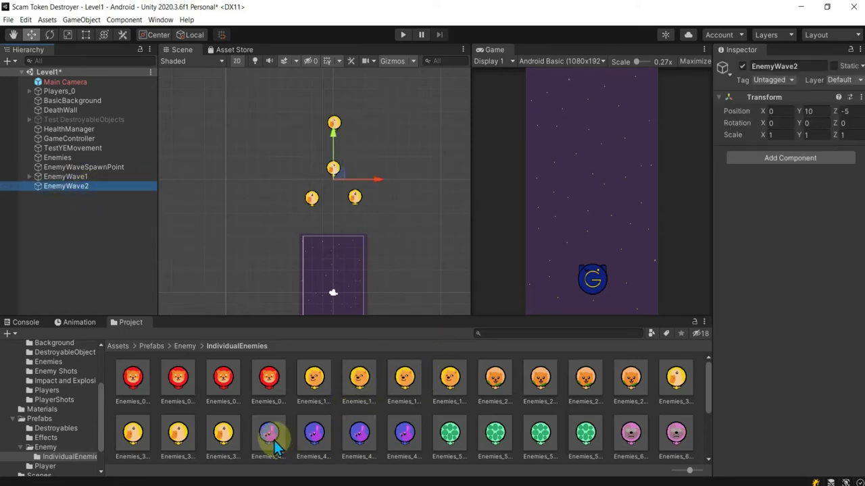
- Review EnemyWave1's enemies, then deactivate EnemyWave1 to hide them
left_click(30, 176)
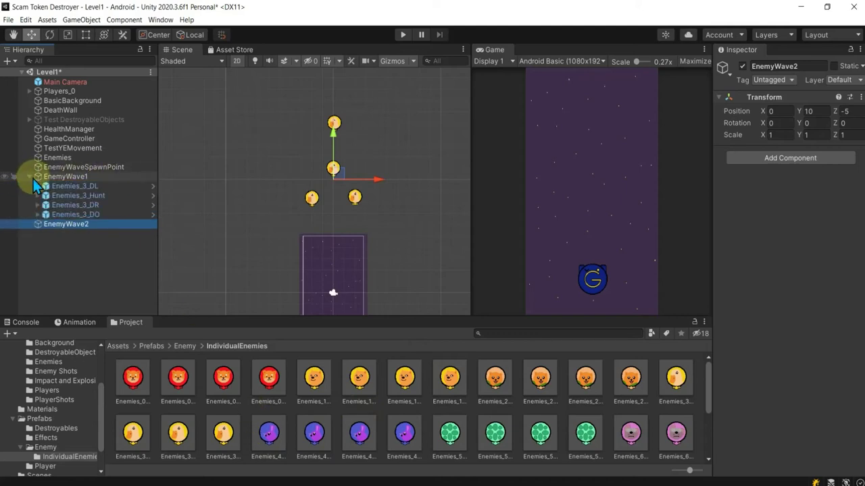
left_click(76, 196)
left_click(76, 204)
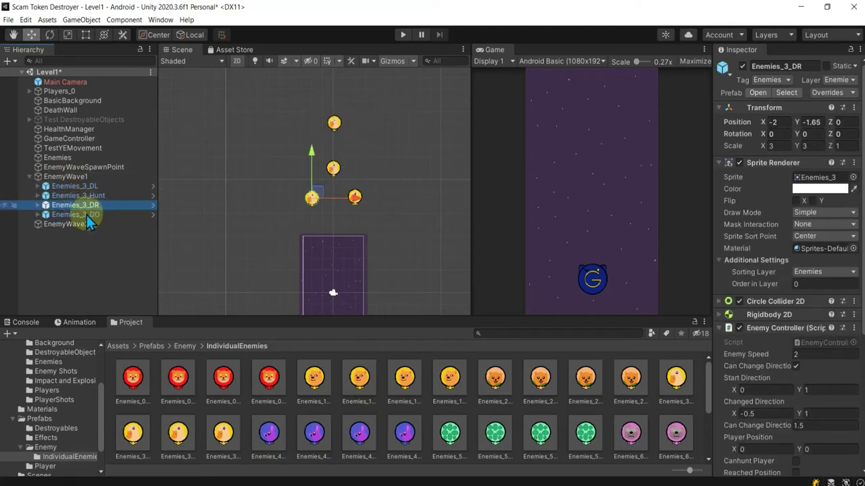
left_click(80, 226)
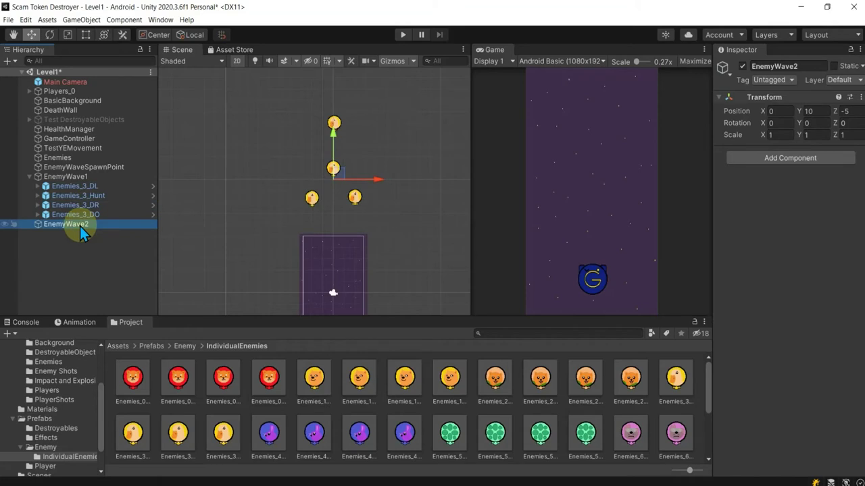
left_click(72, 176)
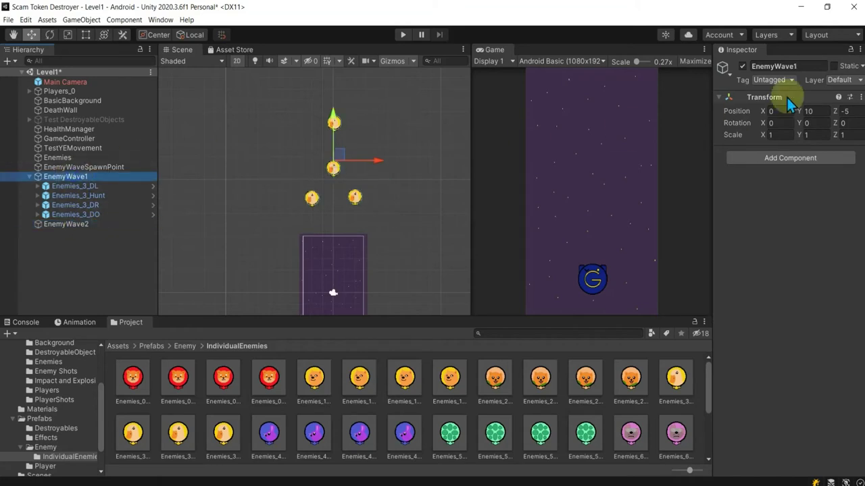
left_click(742, 66)
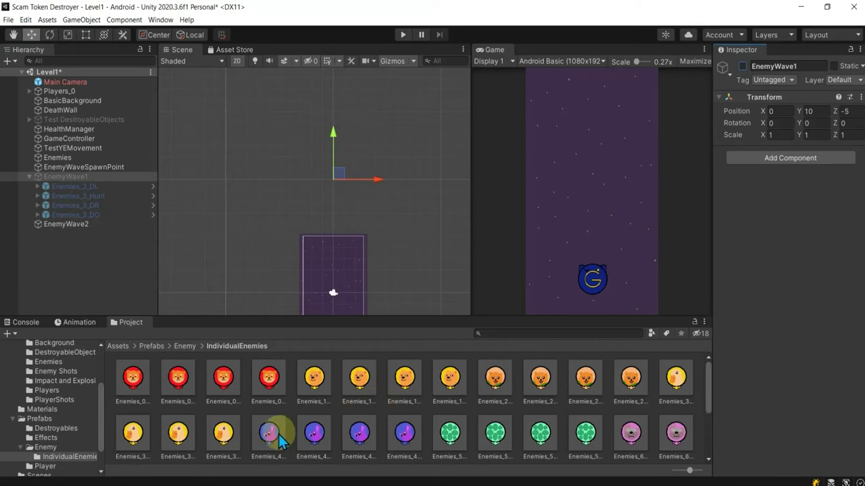
- Place an Enemies_4_DL enemy in the scene at about (-1.89, 8.68)
left_click_drag(280, 439, 336, 177)
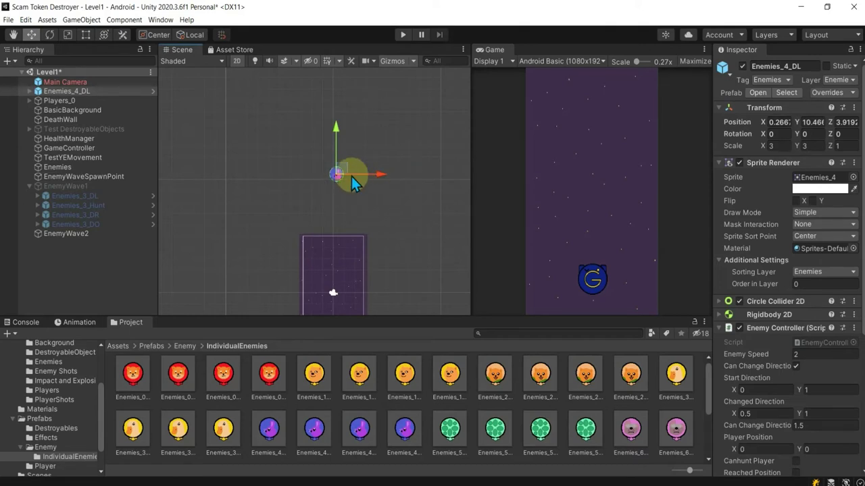
left_click(108, 214)
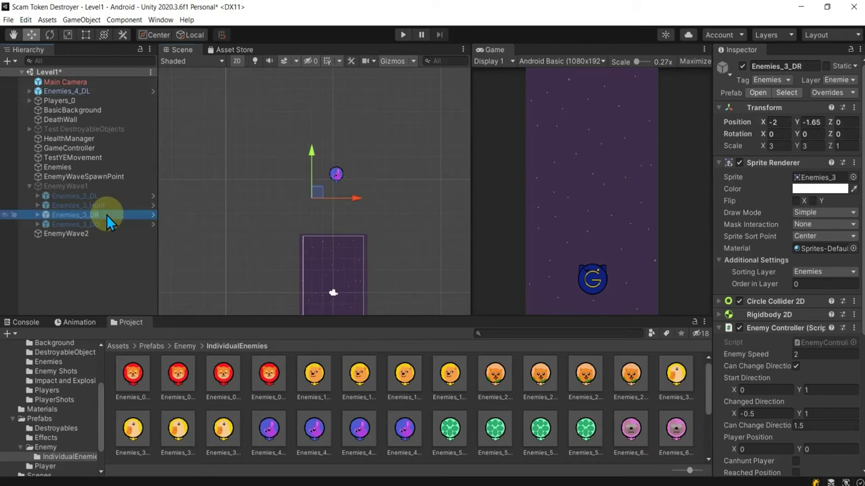
left_click(337, 174)
left_click_drag(324, 183, 324, 192)
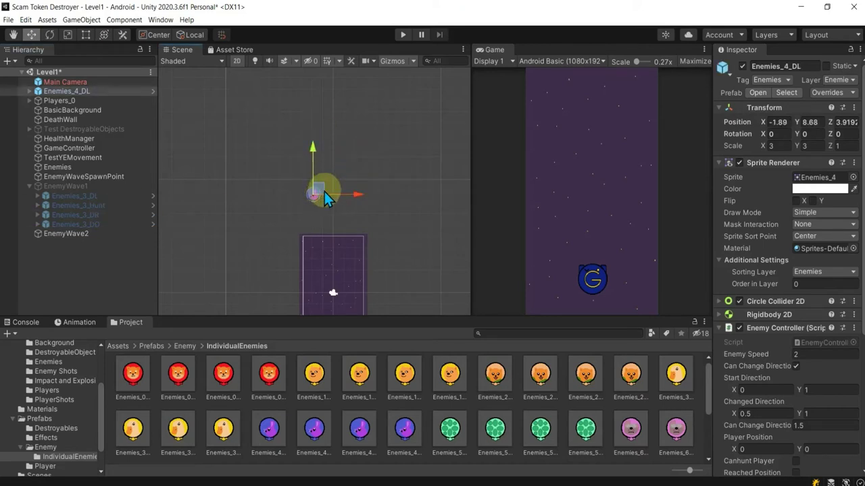
- Add a second Enemies_4_DL and an Enemies_6_DO near the top of the scene
left_click(314, 427)
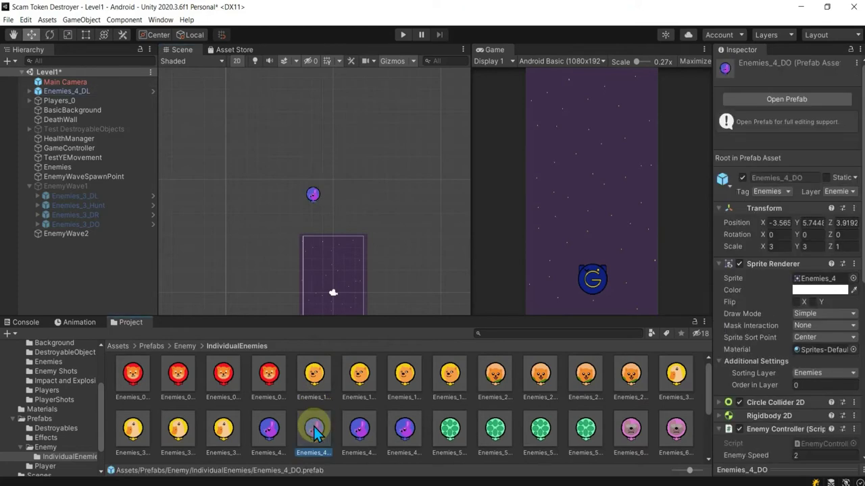
left_click(359, 431)
left_click(269, 428)
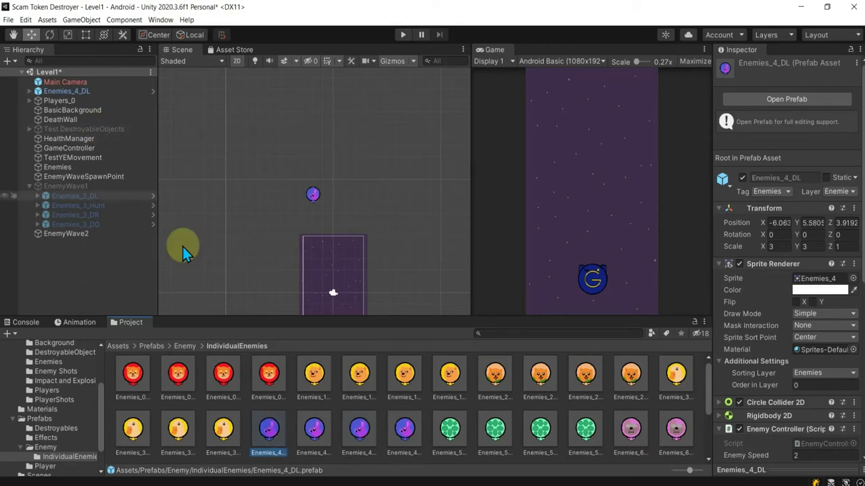
mouse_move(267, 427)
left_mouse_down()
mouse_move(340, 240)
mouse_move(352, 161)
left_mouse_up()
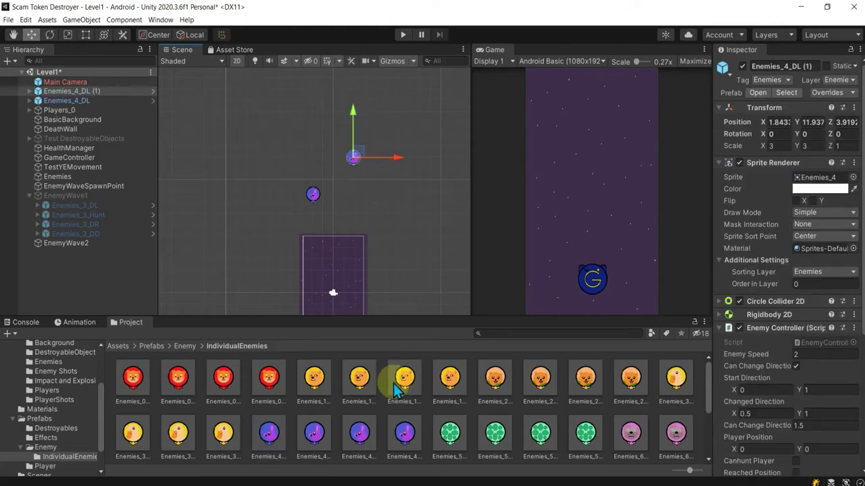
left_click(676, 384)
left_click(671, 436)
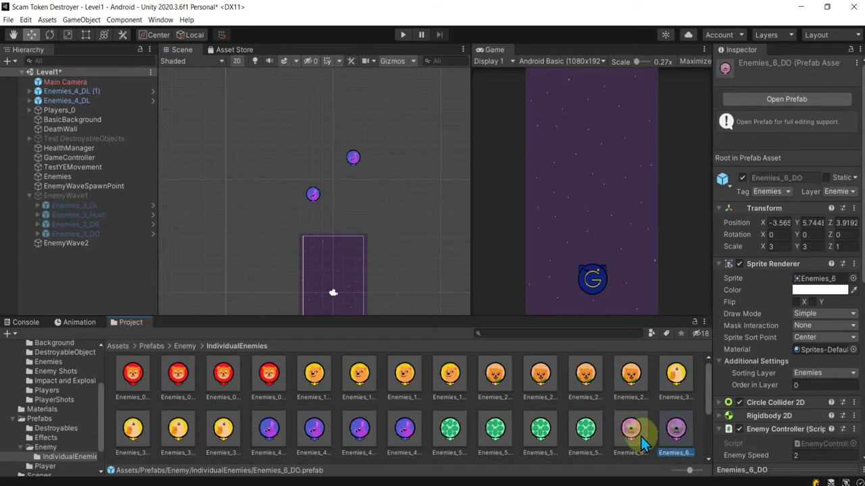
left_click_drag(671, 442, 325, 142)
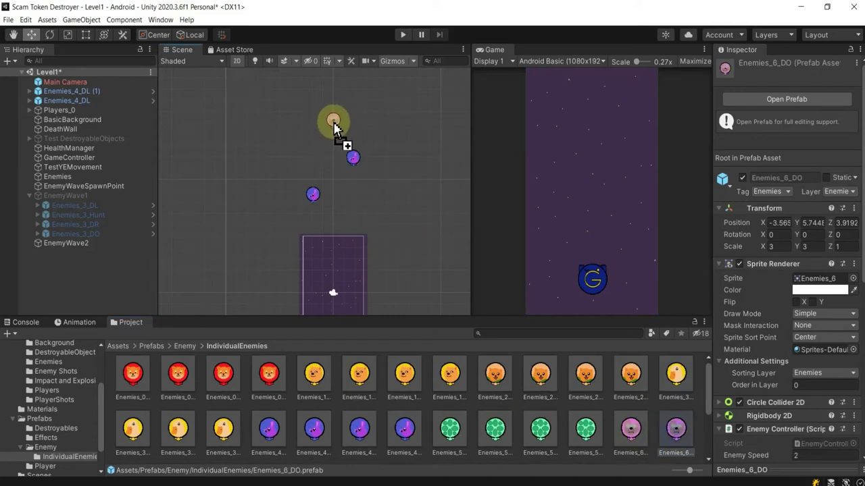
left_click_drag(331, 127, 332, 119)
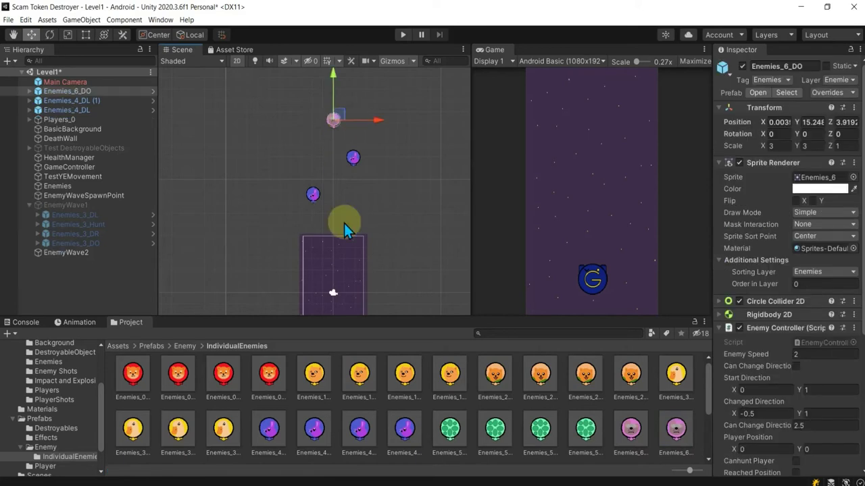
- Move the three new enemies under the EnemyWave2 group
left_click(71, 109)
left_click(72, 91, "shift")
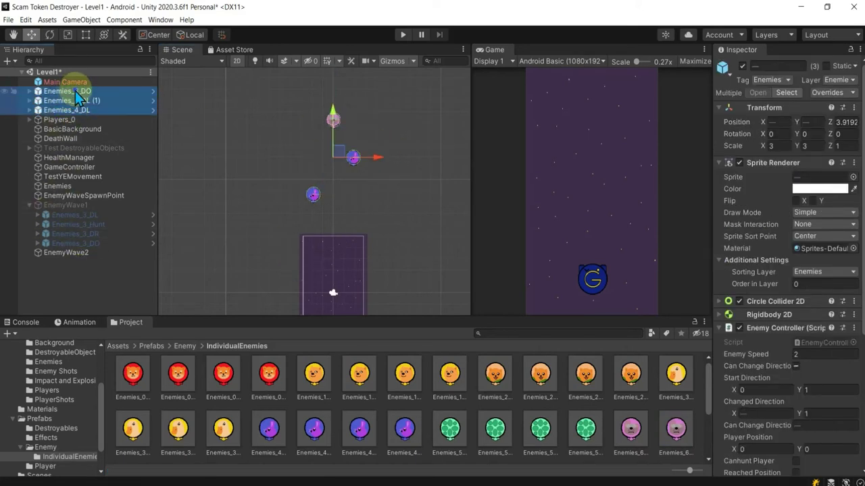
left_click_drag(74, 91, 78, 253)
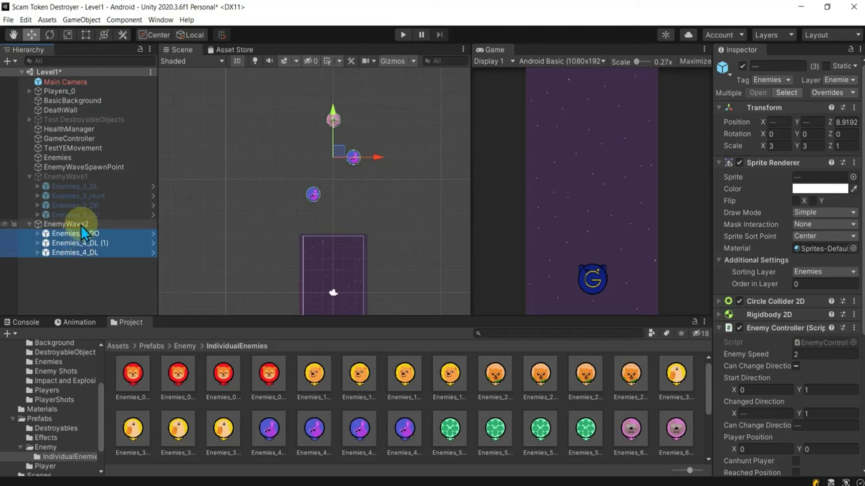
left_click(75, 224)
- Set Position Z to 0 on Enemies_6_DO and Enemies_4_DL (1), then select EnemyWave2
left_click(85, 236)
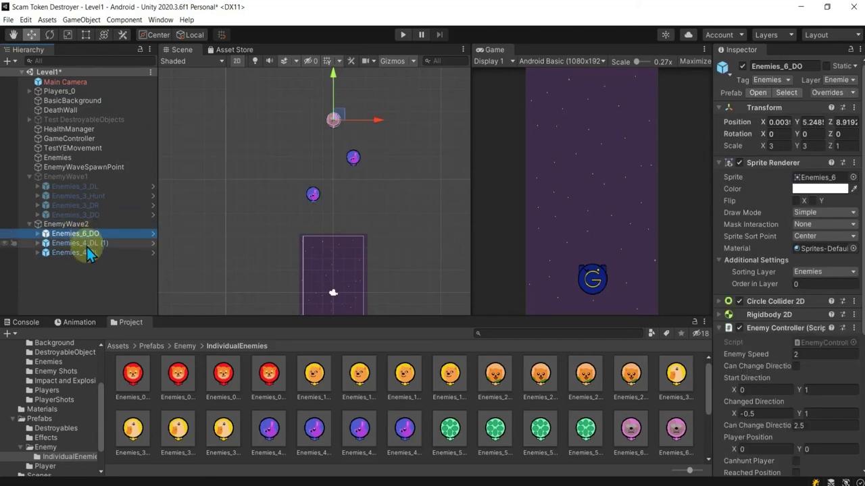
left_click(847, 122)
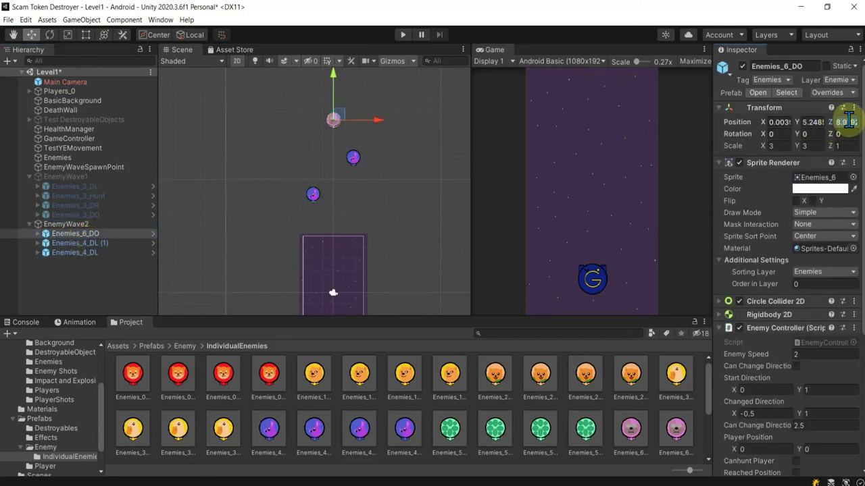
type("0")
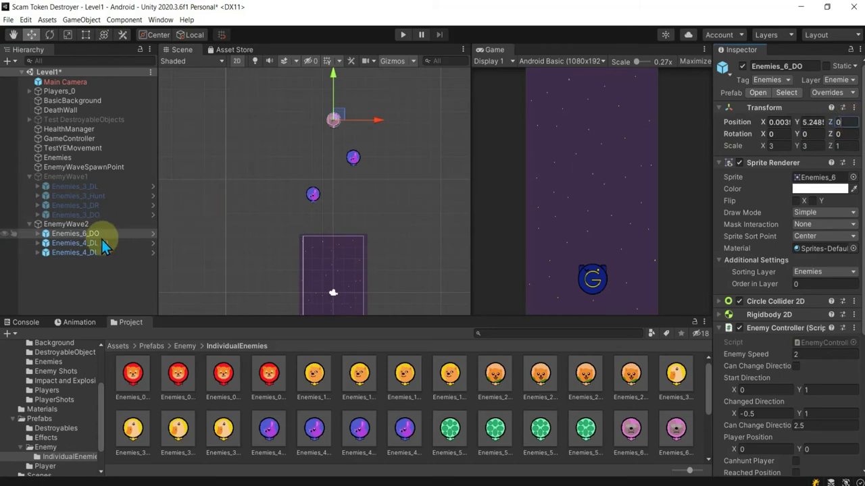
left_click(102, 243)
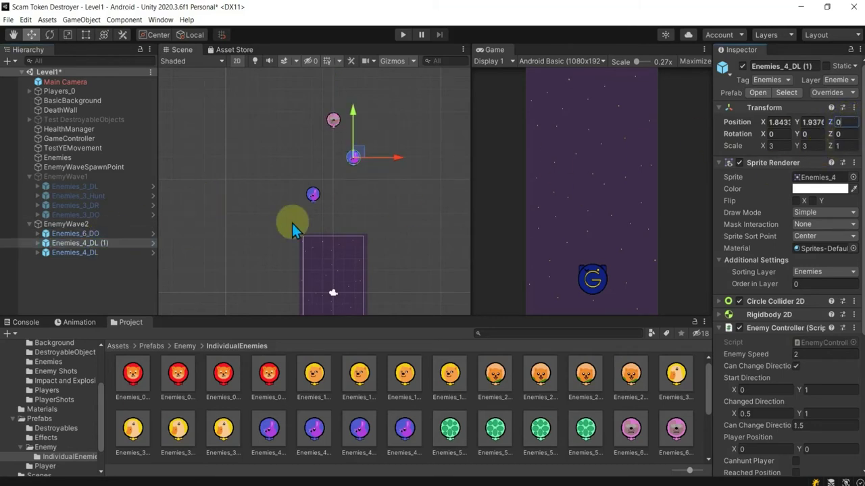
left_click(94, 252)
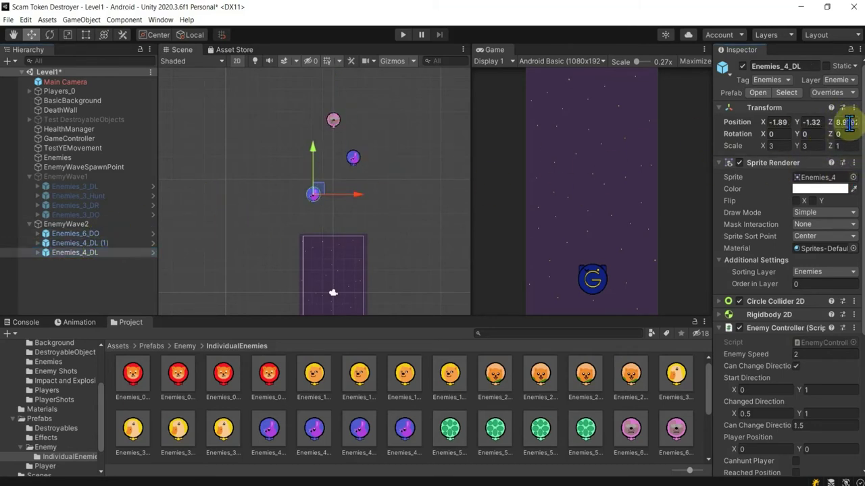
type("0")
left_click(96, 277)
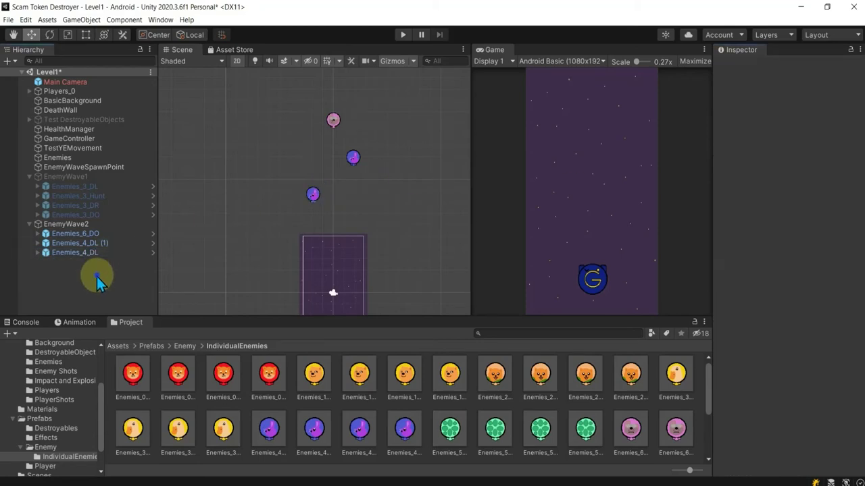
left_click(57, 224)
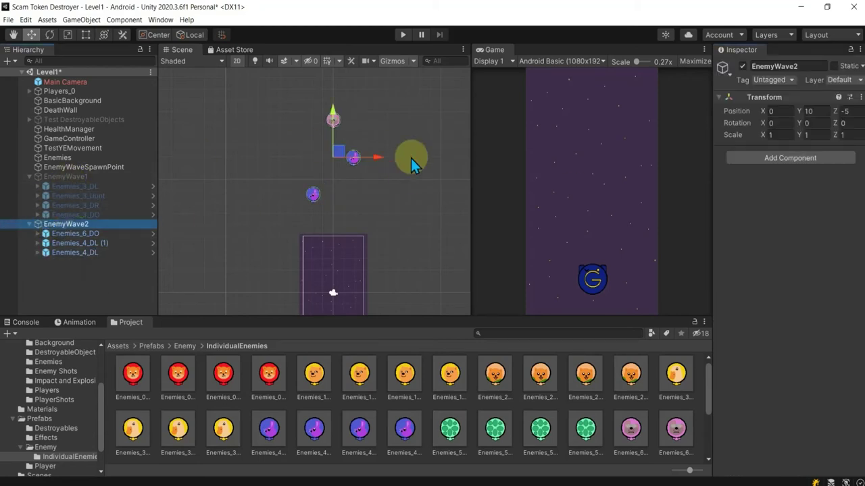
- Play-test the level and watch EnemyWave2's three enemies descend and fire, then stop
left_click(402, 39)
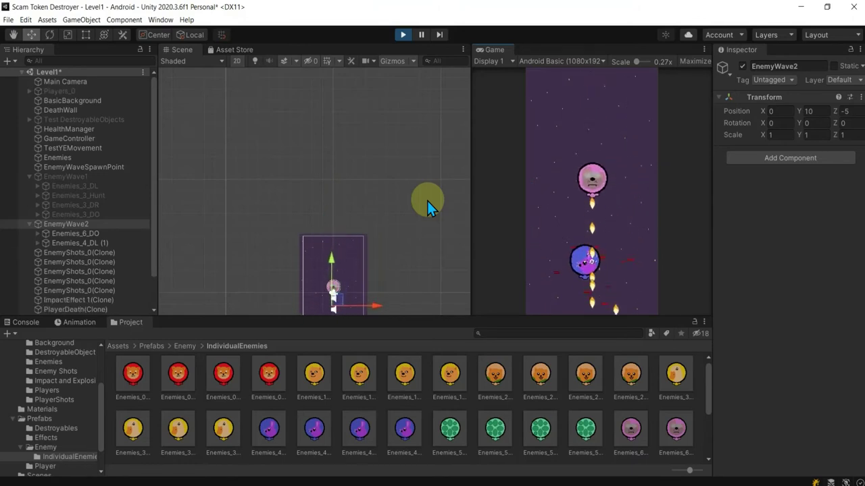
left_click(402, 34)
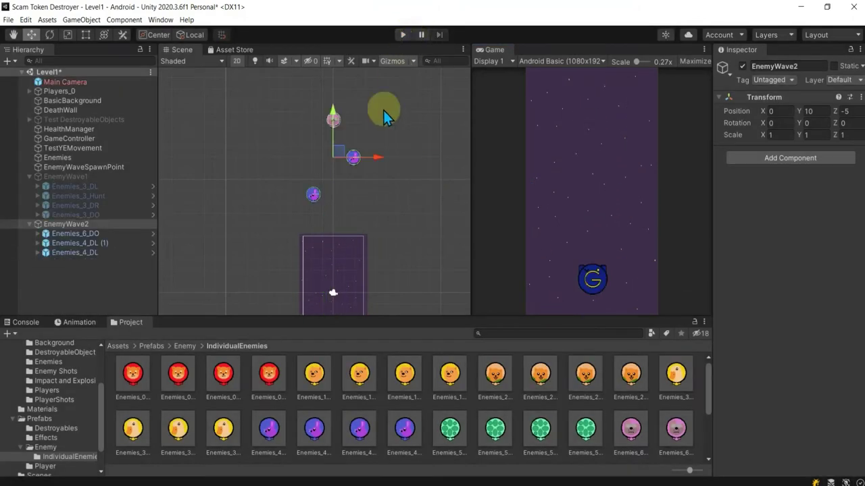
left_click(312, 194)
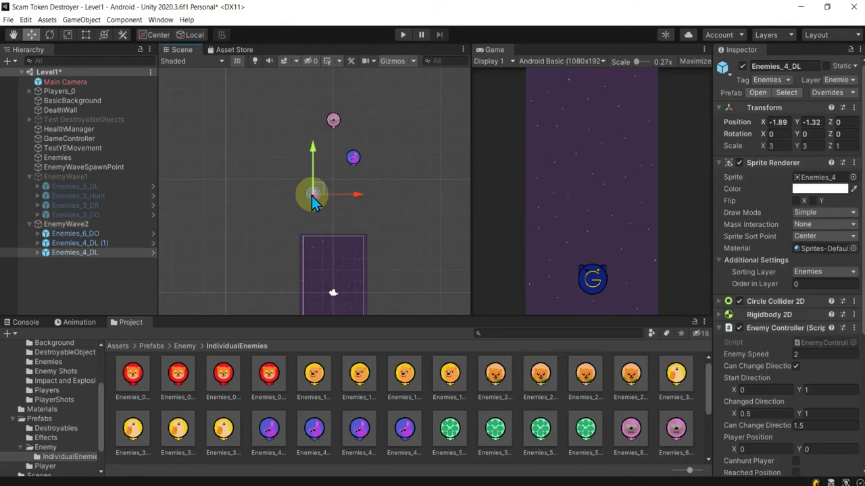
- Reposition the lower Enemies_4_DL enemy and cancel the accidental prefab replacement
left_click_drag(316, 194, 348, 196)
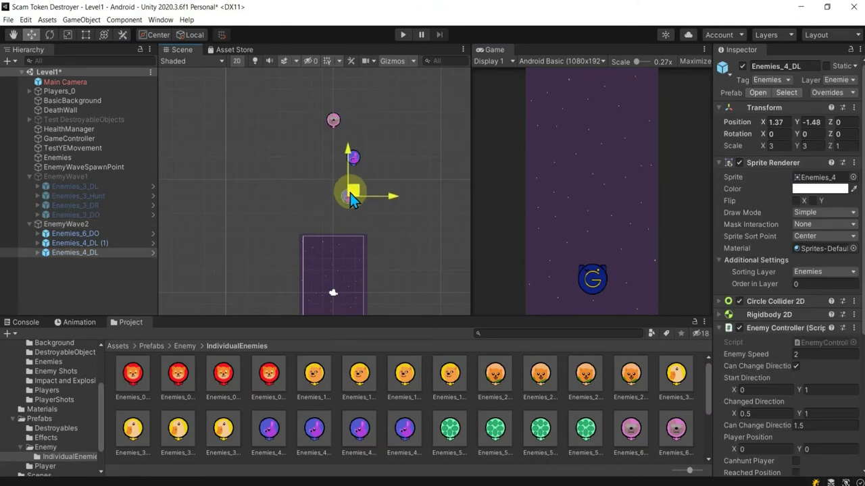
left_click(355, 161)
left_click(350, 196)
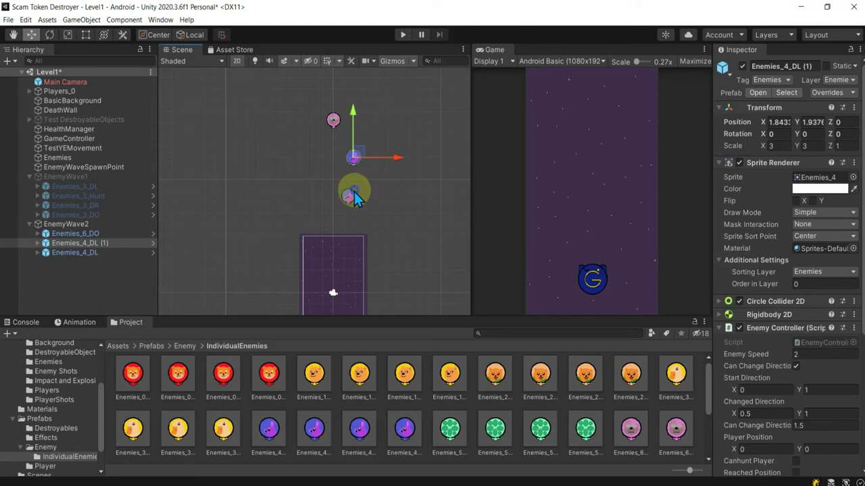
mouse_move(351, 196)
left_mouse_down()
mouse_move(312, 194)
mouse_move(322, 421)
left_mouse_up()
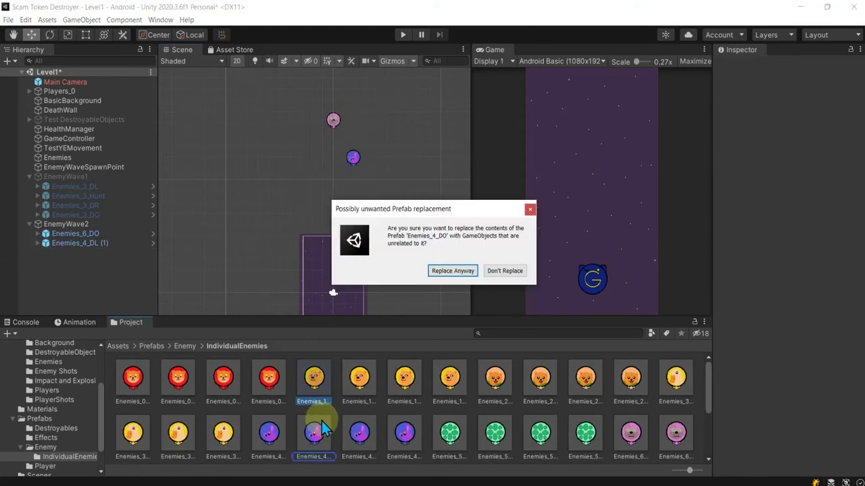
left_click(528, 210)
- Add an Enemies_4_DR under EnemyWave2 at Z 0 and save Level1
left_click(311, 445)
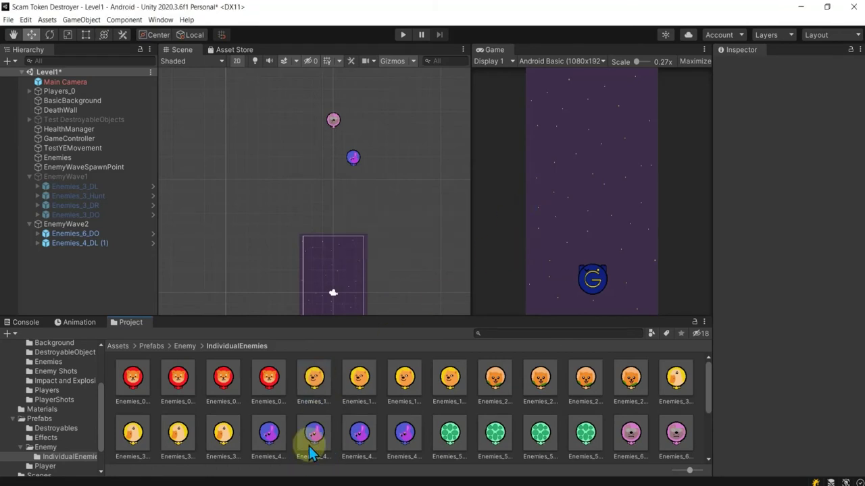
left_click(356, 439)
left_click_drag(358, 441, 316, 203)
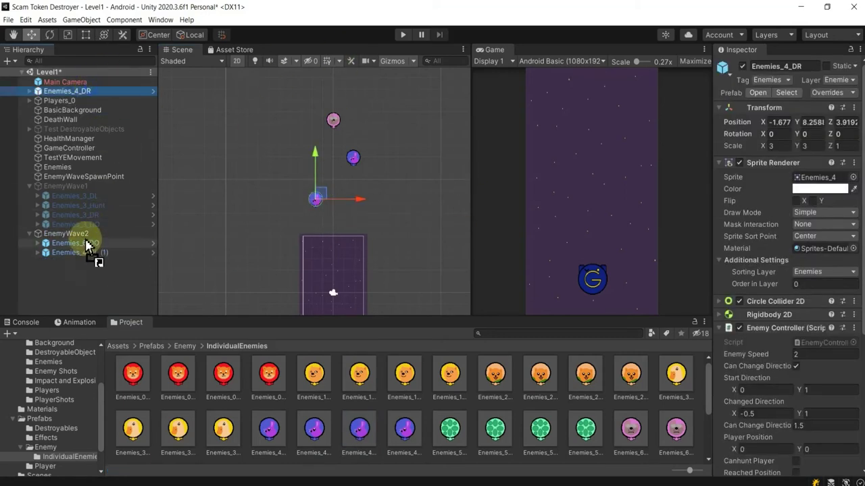
left_click_drag(81, 90, 83, 236)
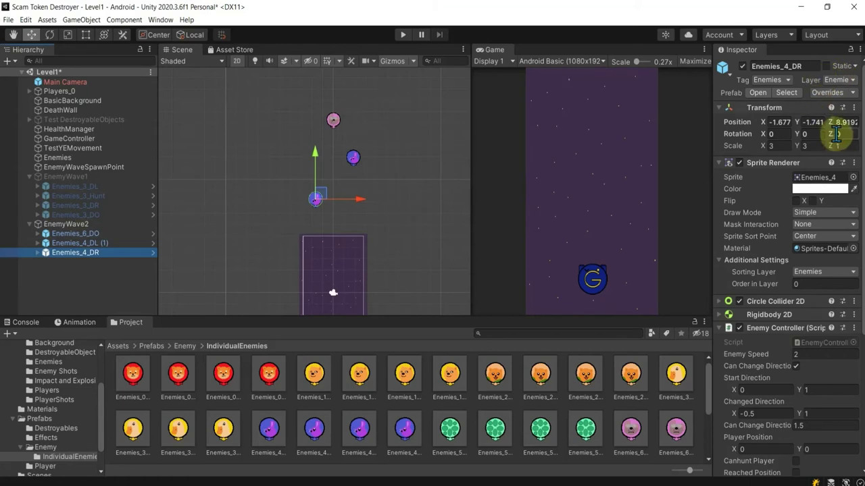
left_click(846, 122)
type("0")
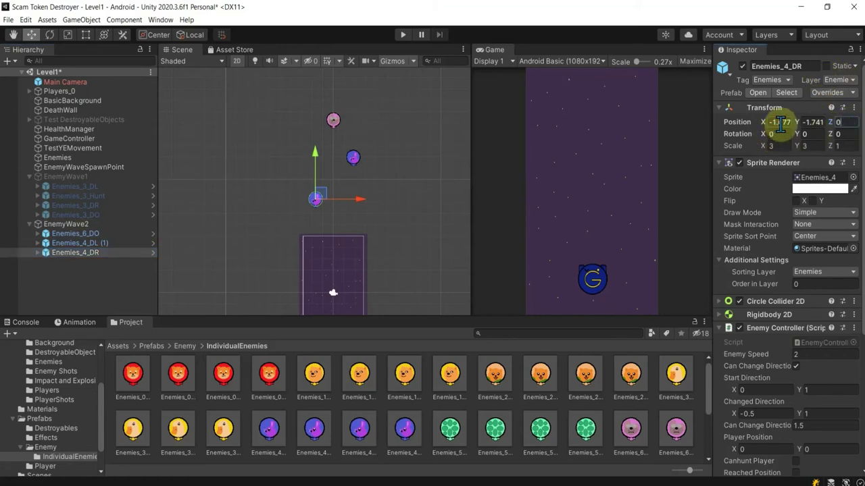
left_click(105, 262)
left_click(71, 225)
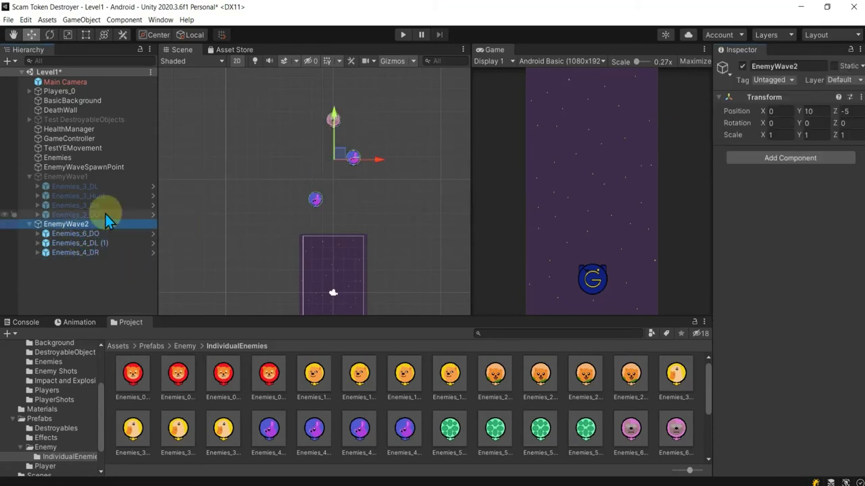
key("ctrl+s")
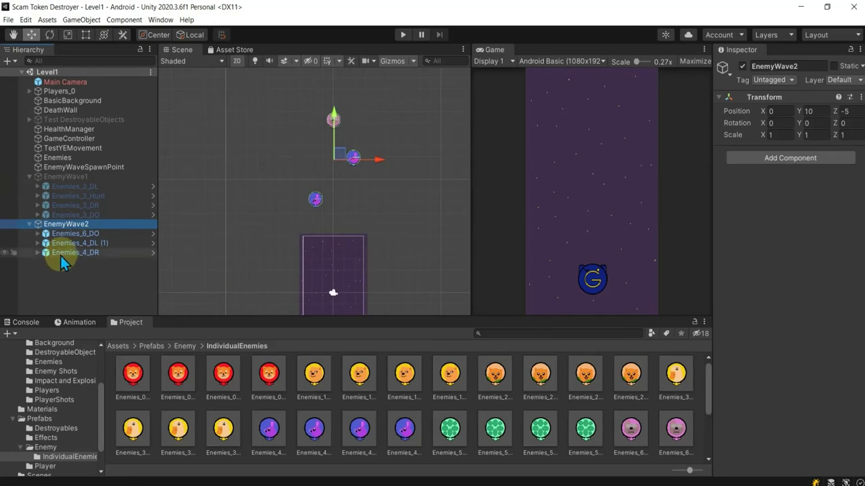
- Create a folder named EnemyWaves inside Assets/Prefabs/Enemy
left_click(48, 419)
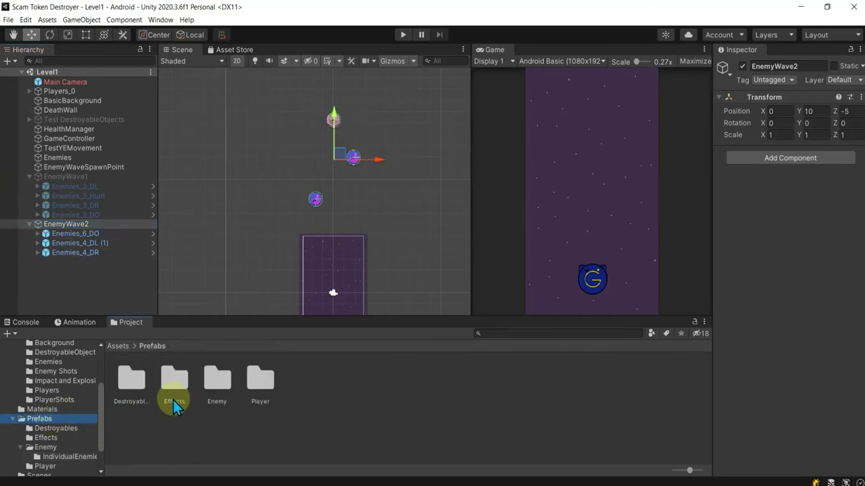
right_click(352, 388)
double_click(217, 379)
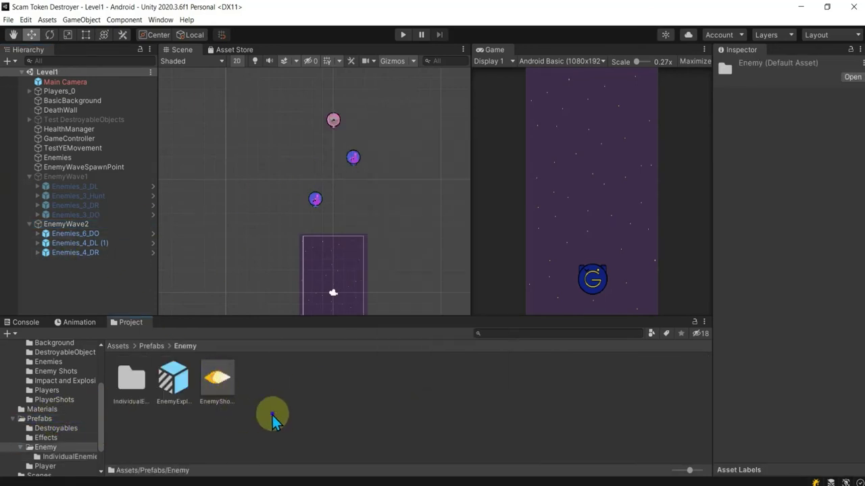
right_click(272, 415)
mouse_move(347, 145)
left_click(449, 97)
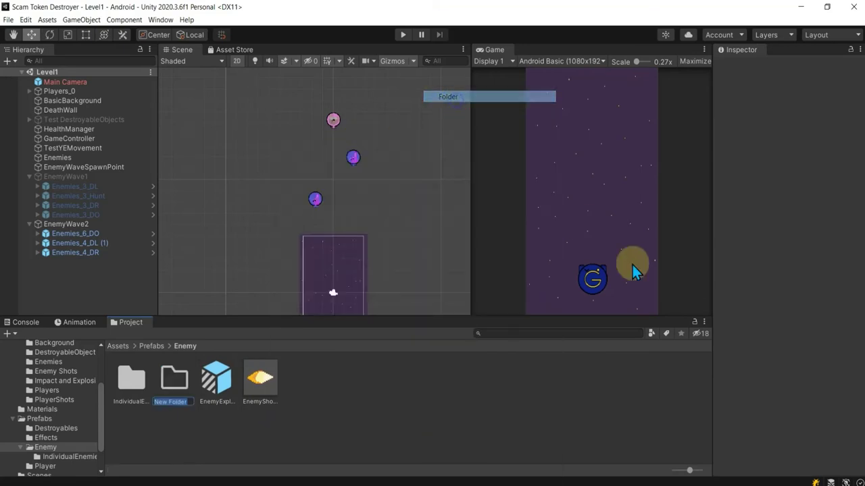
type("Enemy")
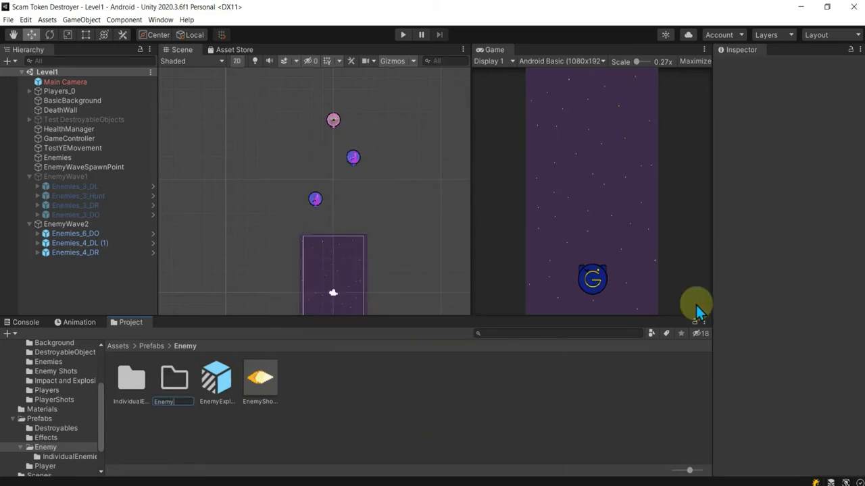
type("es")
key("Return")
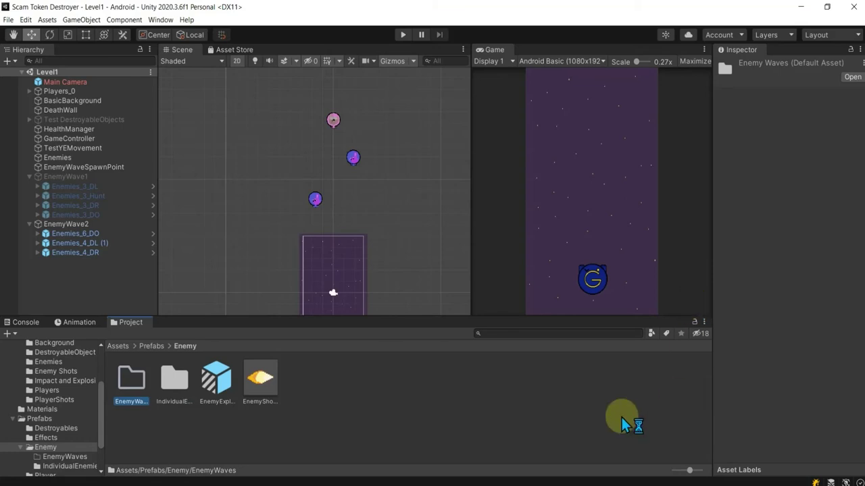
left_click(54, 223)
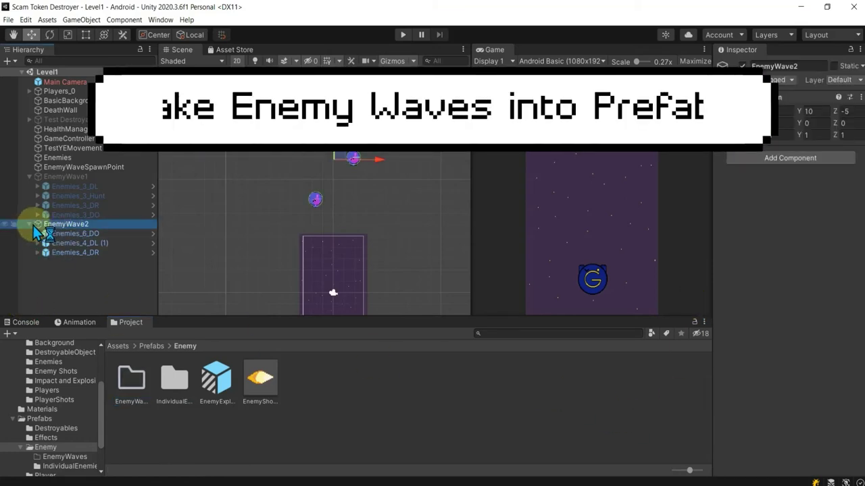
- Reactivate EnemyWave1 and collapse both wave groups in the Hierarchy
left_click(31, 224)
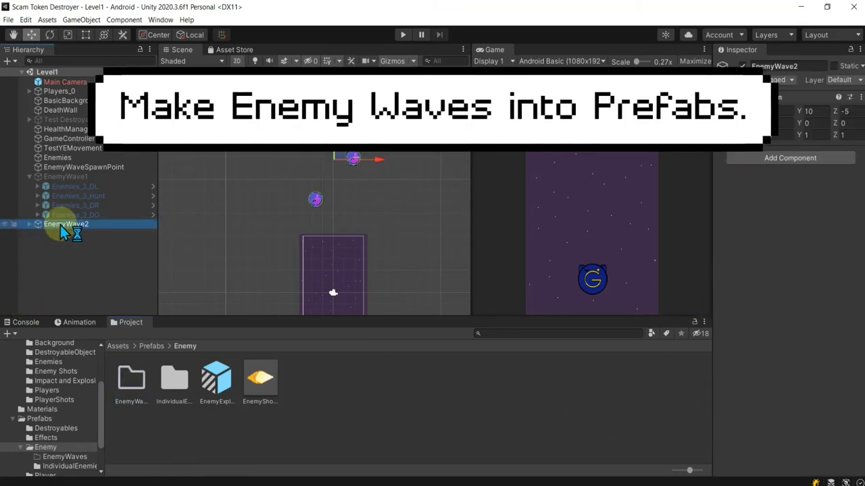
left_click(37, 177)
left_click(742, 65)
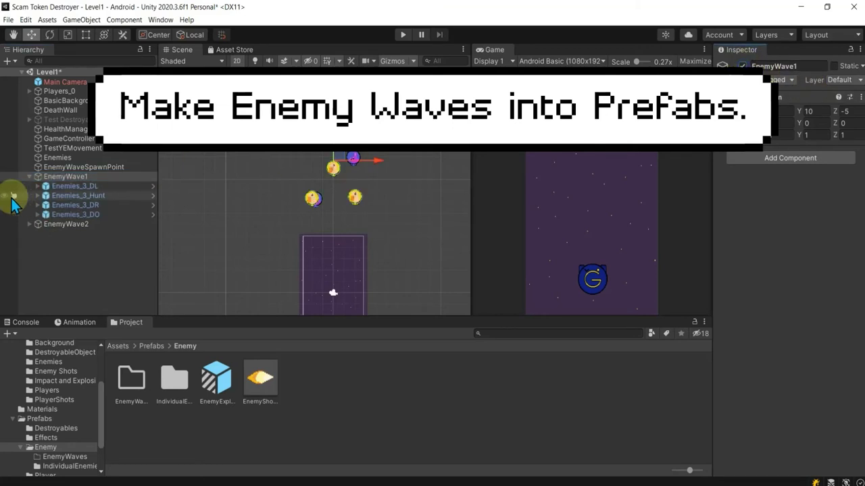
left_click(31, 176)
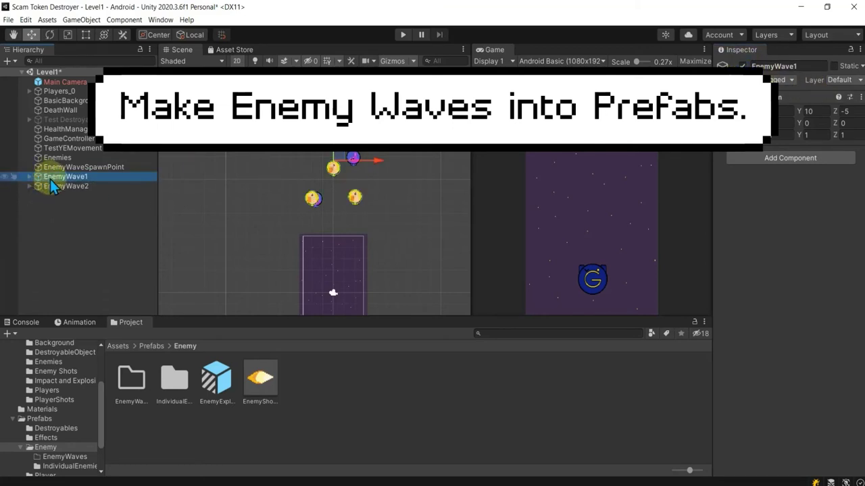
- Open the empty EnemyWaves folder in the Project panel
left_click(51, 184)
left_click(53, 177, "ctrl")
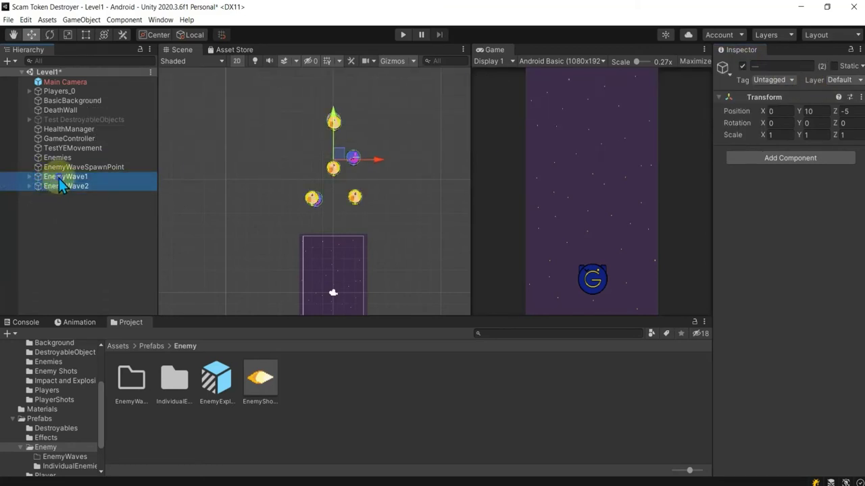
left_click_drag(59, 178, 125, 273)
left_click_drag(174, 391, 173, 389)
double_click(142, 381)
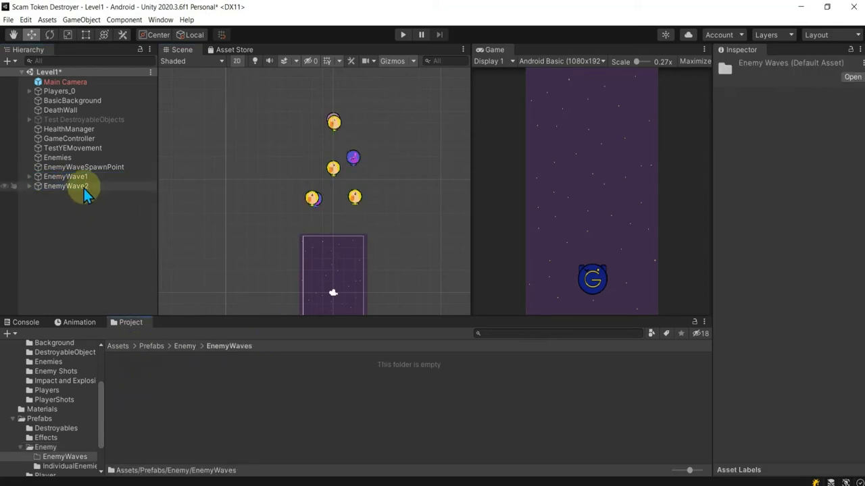
- Drag EnemyWave1 and EnemyWave2 into EnemyWaves to turn them into prefabs
left_click(66, 177)
left_click_drag(65, 177, 220, 402)
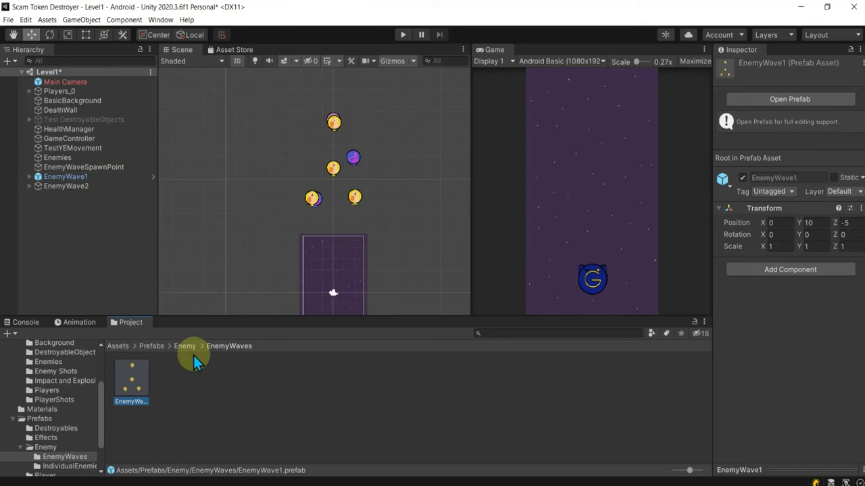
left_click(66, 186)
left_click_drag(65, 186, 236, 405)
left_click(125, 255)
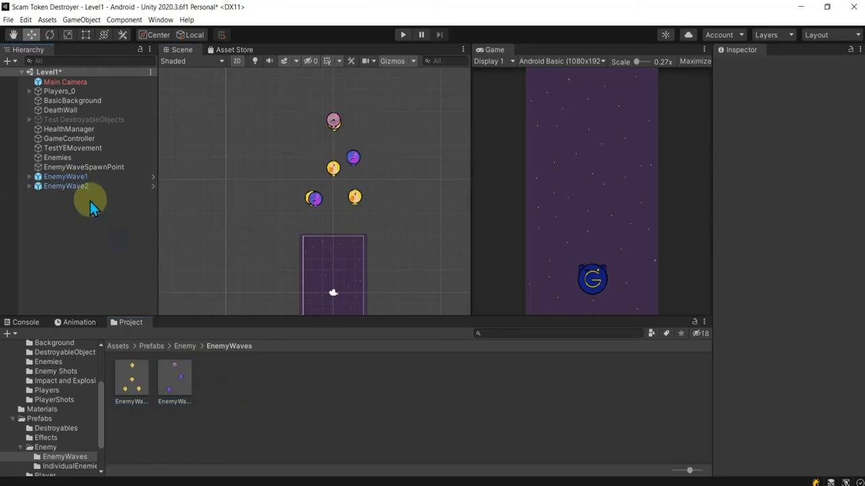
left_click(60, 179)
left_click(30, 179)
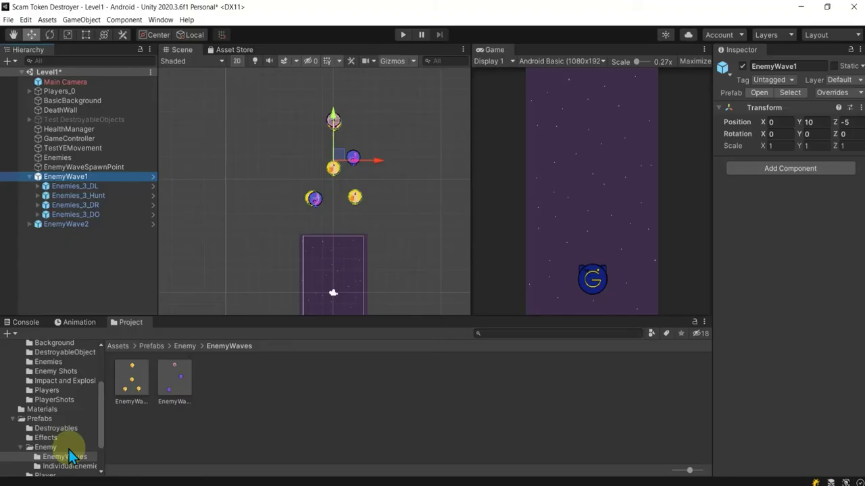
- Add a C# script named EnemyWaves to Assets/Scripts
scroll(66, 415, "up", 3)
scroll(66, 415, "down", 2)
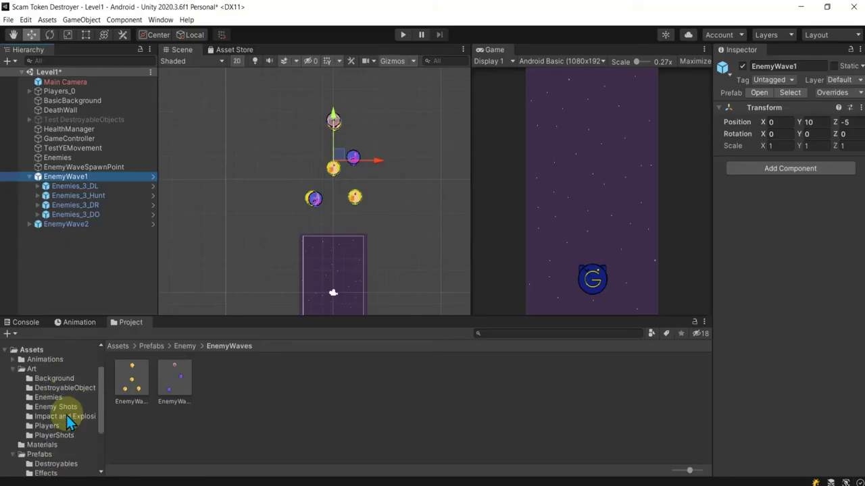
scroll(66, 416, "down", 1)
scroll(61, 415, "down", 2)
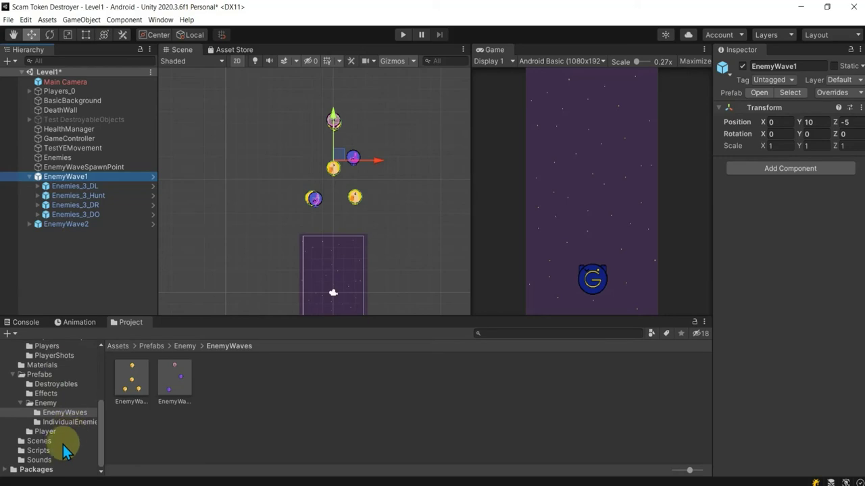
left_click(59, 449)
right_click(561, 432)
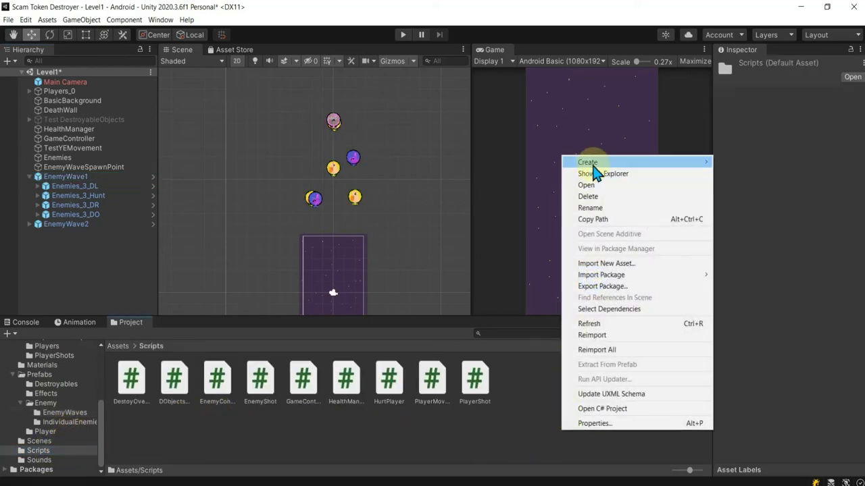
mouse_move(593, 167)
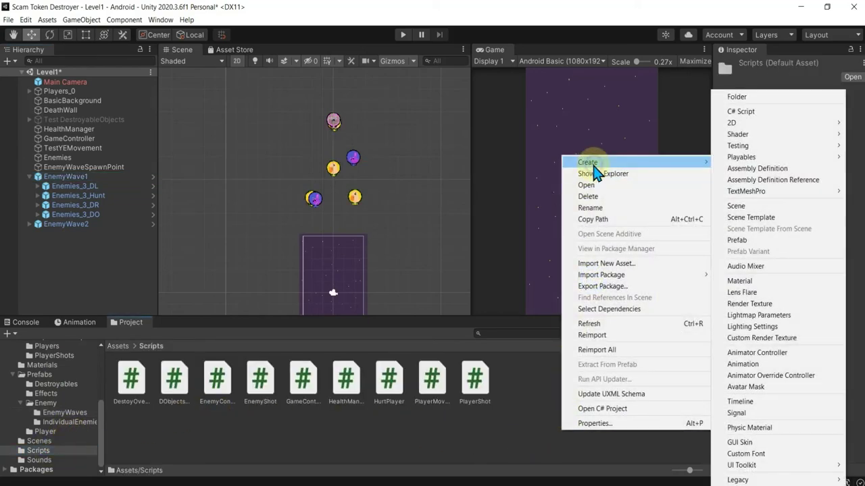
left_click(750, 111)
type("EnemyWaves")
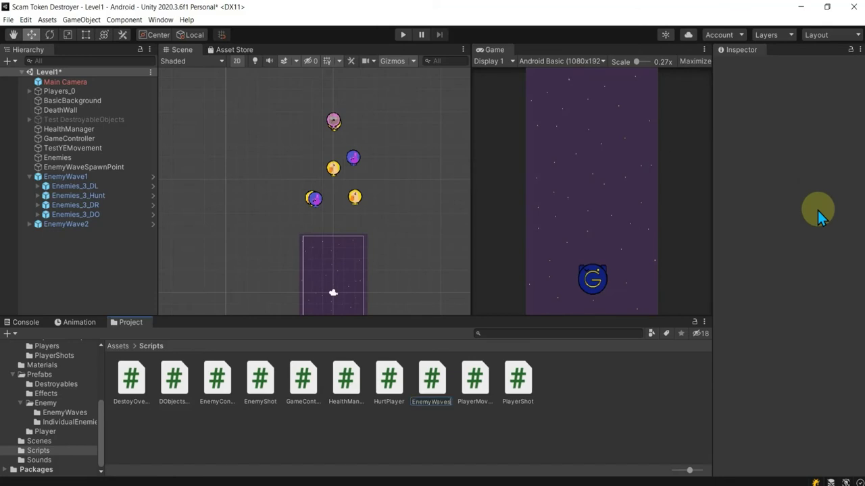
left_click(817, 210)
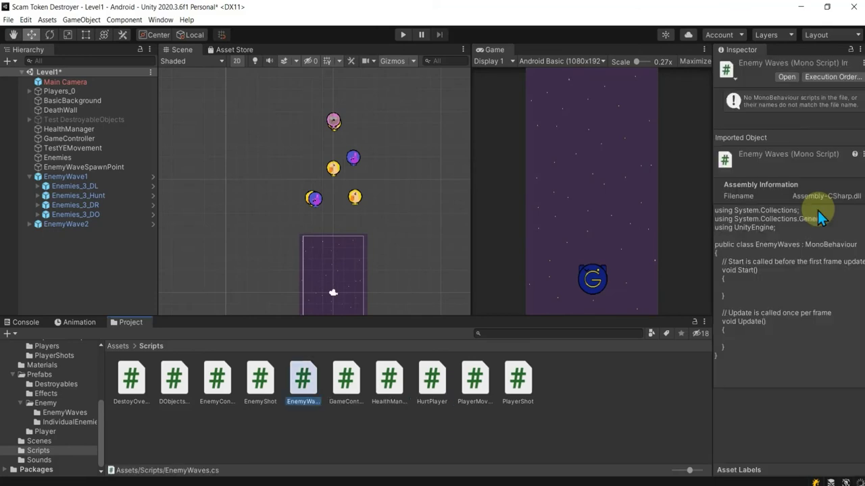
- Open EnemyWaves and add comments plus transform.DetachChildren(); inside Start()
double_click(305, 386)
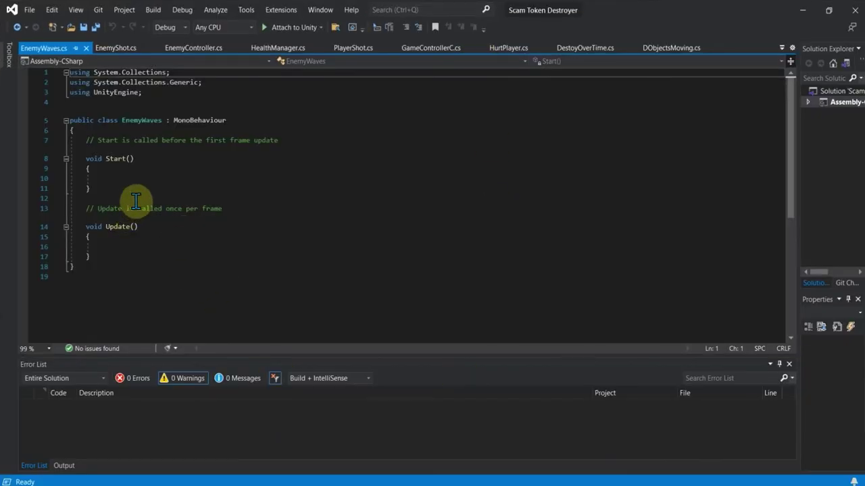
left_click(153, 170)
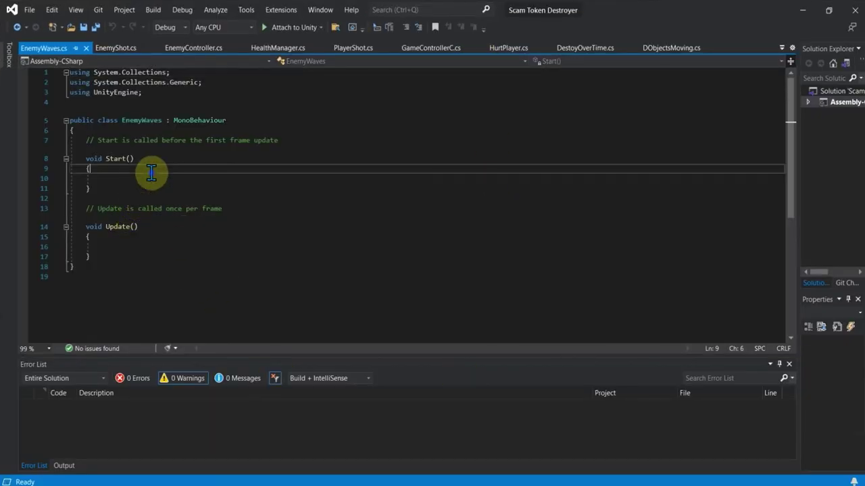
key("Return")
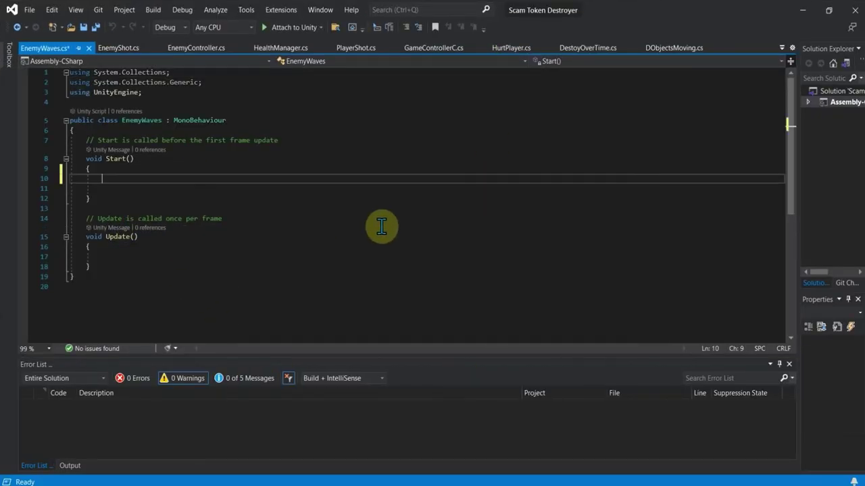
type("//When w")
type("e instantiate a wave fr")
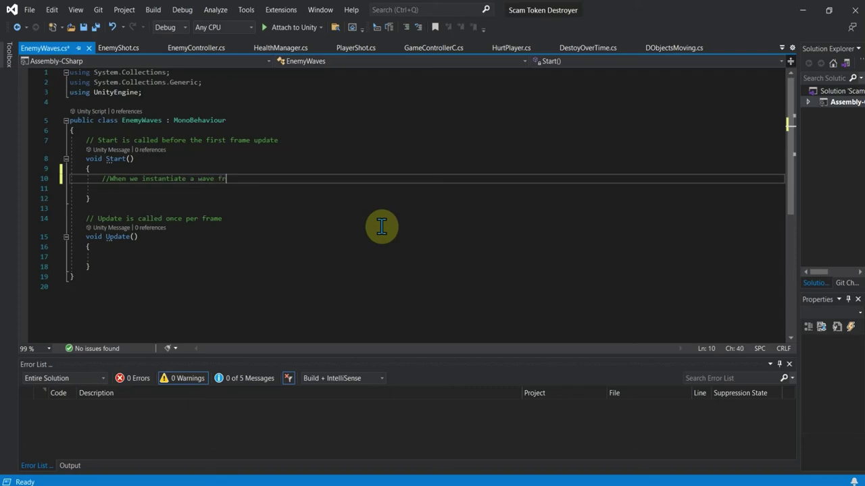
type("om the enemy wave spawn point")
key("Return")
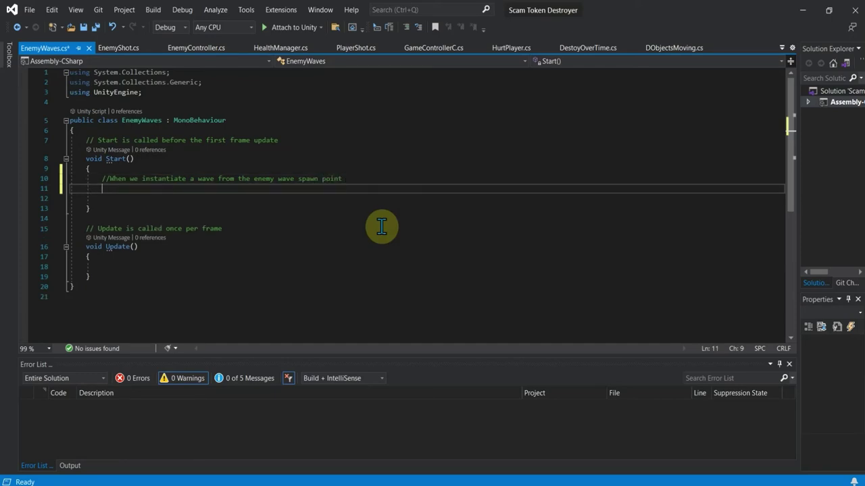
type("//1.")
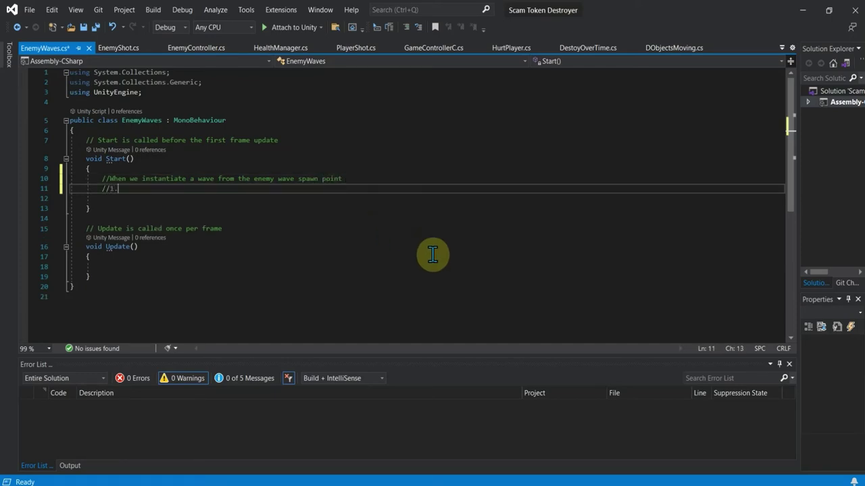
type("acgh")
type(" enemies from parent")
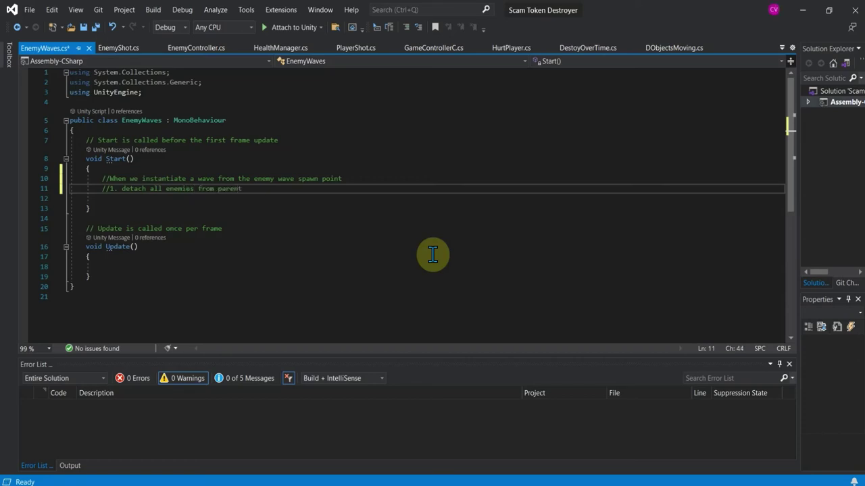
key("Return")
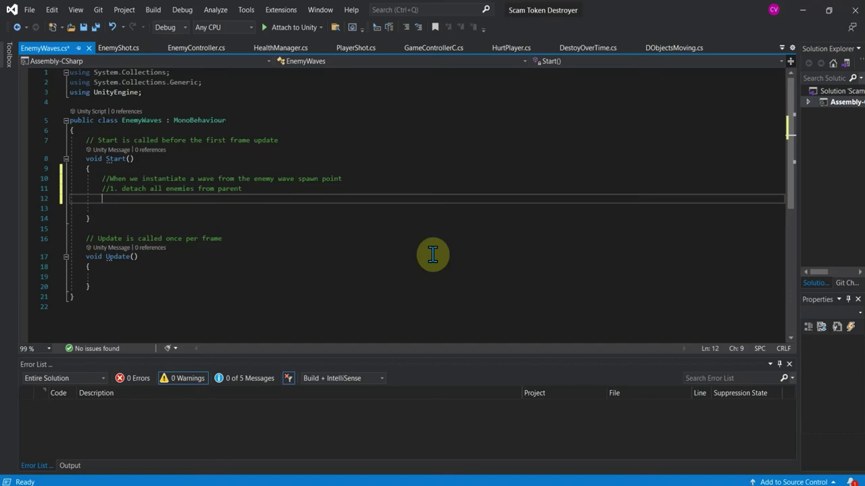
type("transform.")
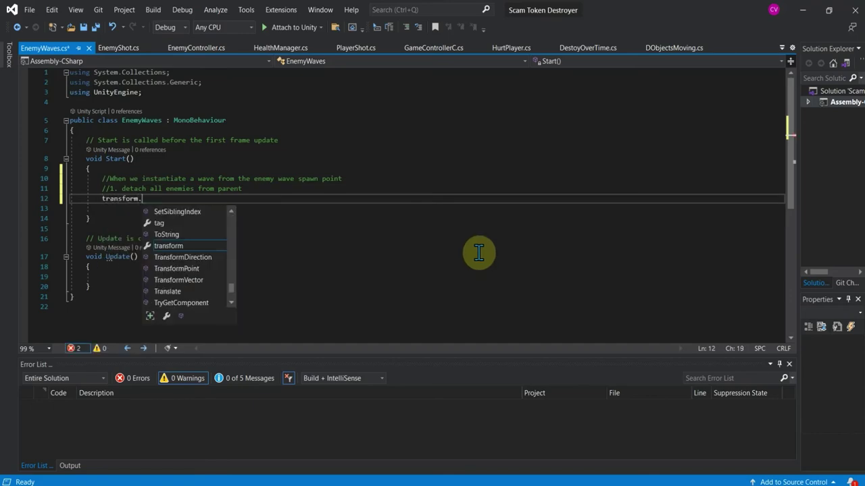
type("de")
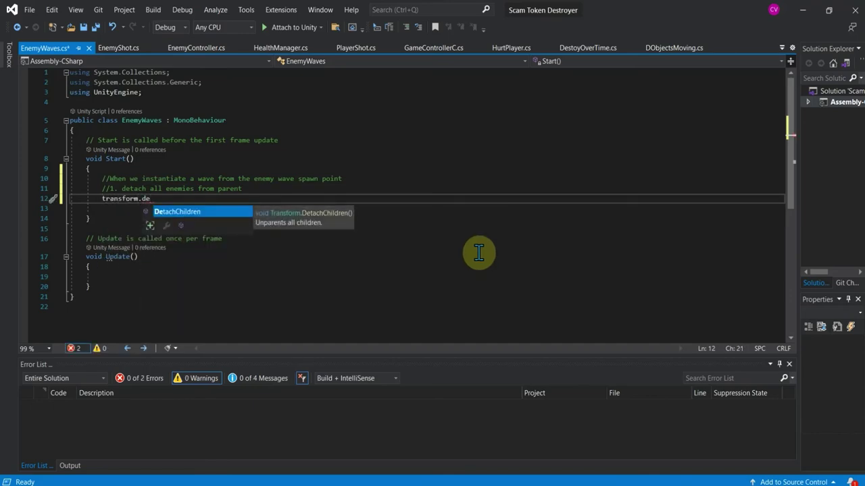
key("Tab")
type("(")
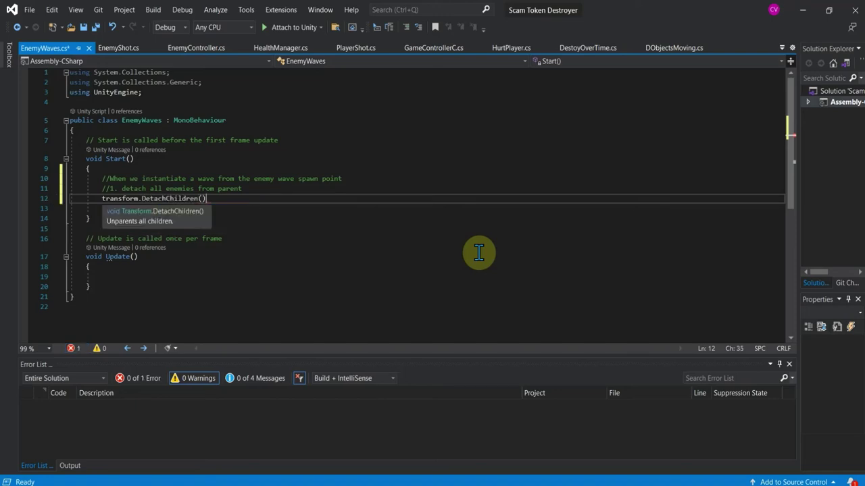
type(");")
- Add the comment '//2. Destroy the holder' and Destroy(gameObject);, then save the script
key("Return")
type("//2.")
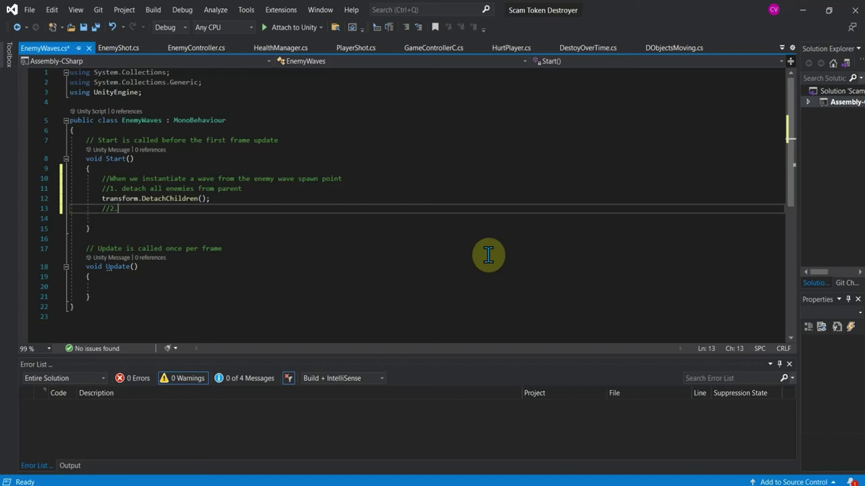
type(" Destroy the game object--aka")
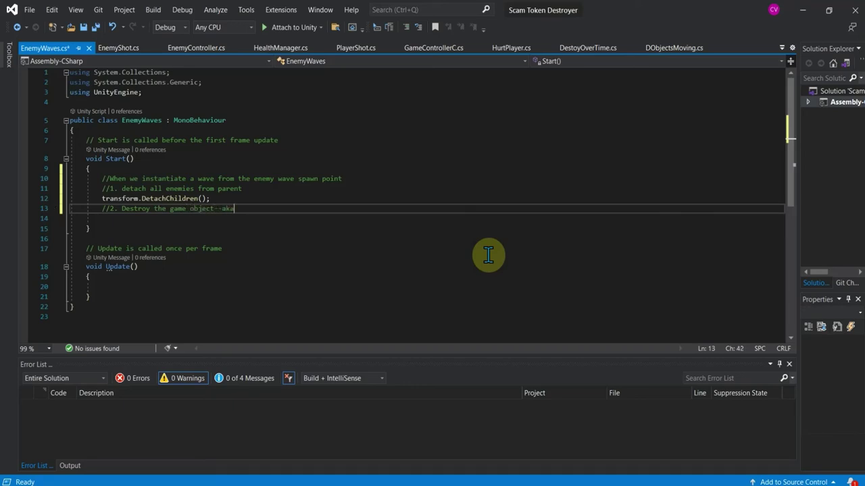
type("the holder for the enemies")
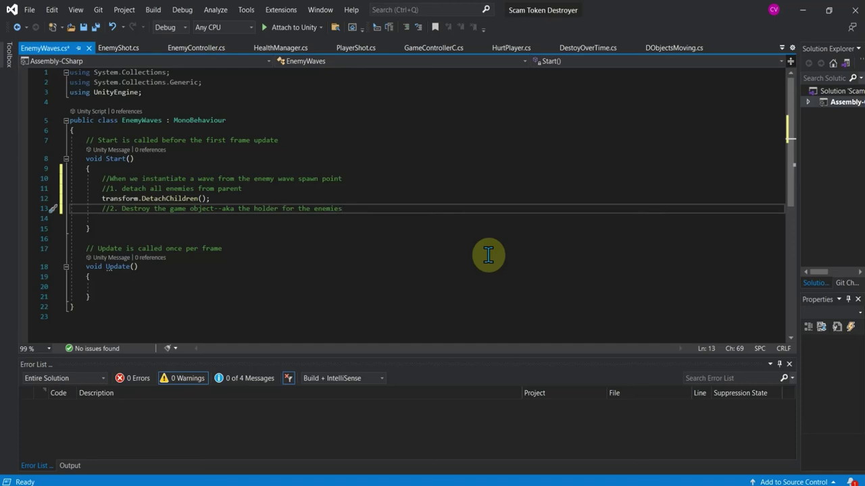
key("Return")
type("de")
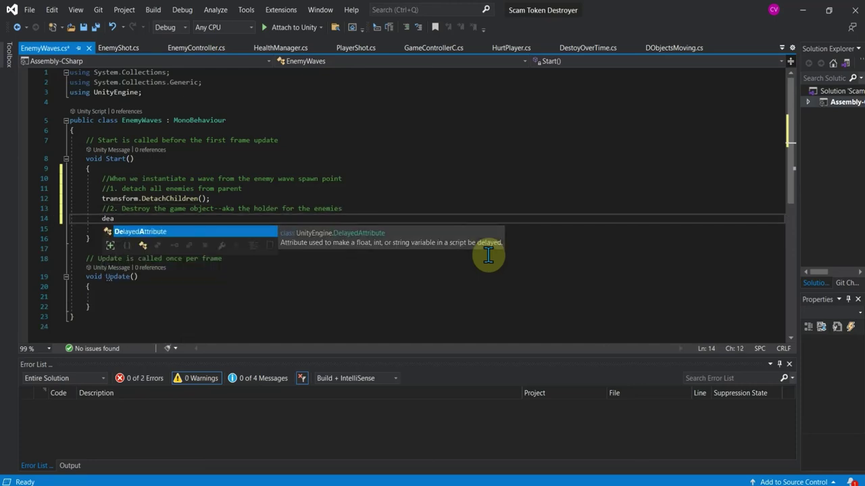
type("str")
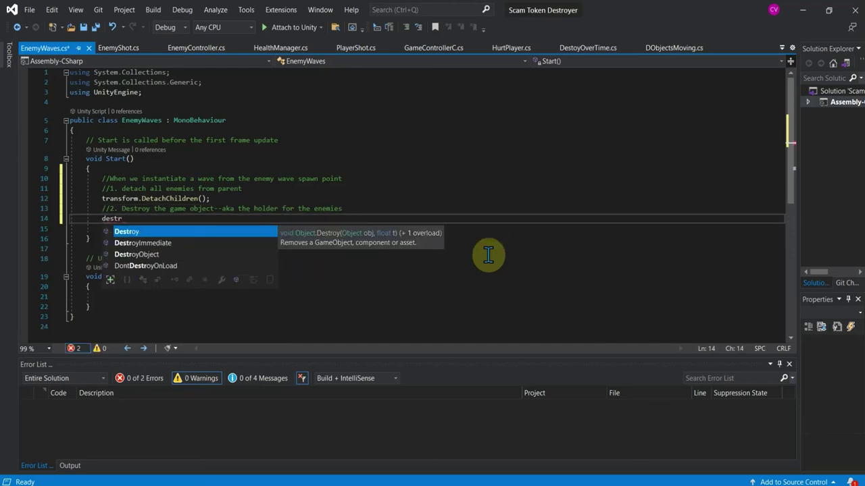
key("Tab")
type("(")
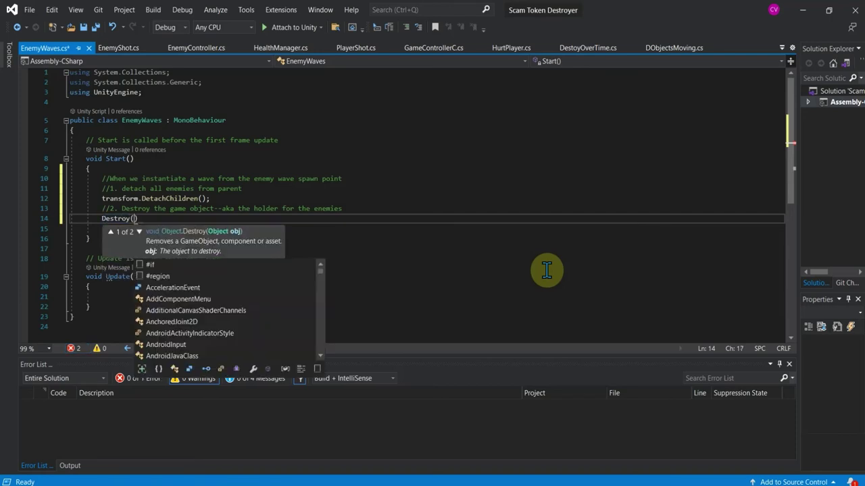
type("game")
key("Tab")
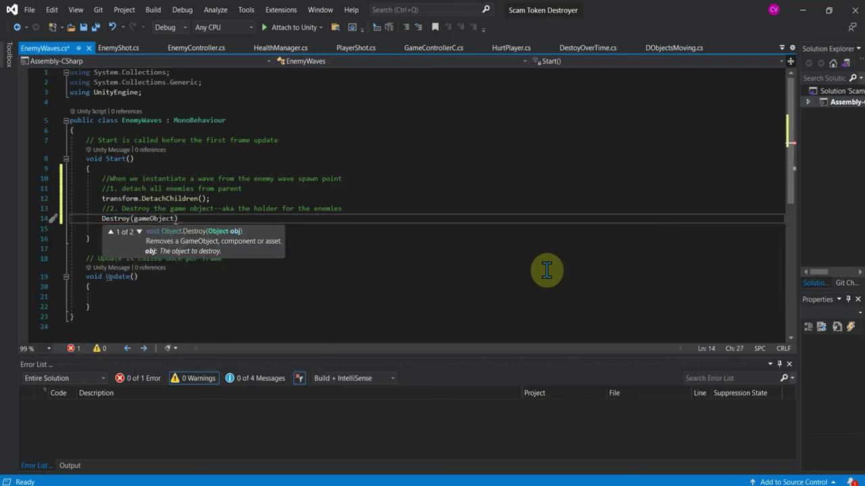
type(");")
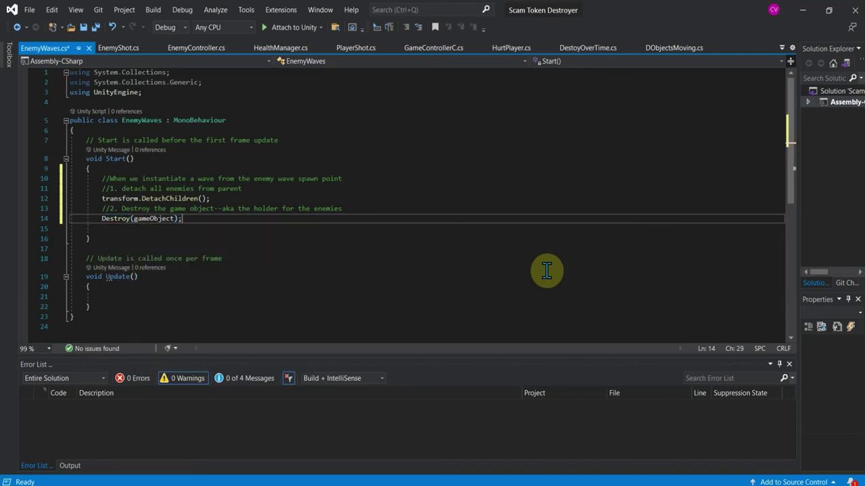
key("ctrl+s")
left_click(134, 120)
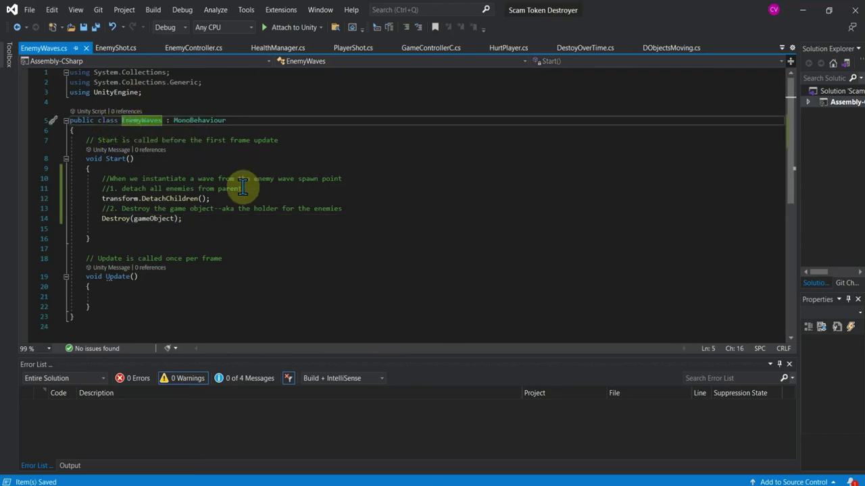
- Alt+Tab back to Unity and let it reload script assemblies
left_click(367, 296)
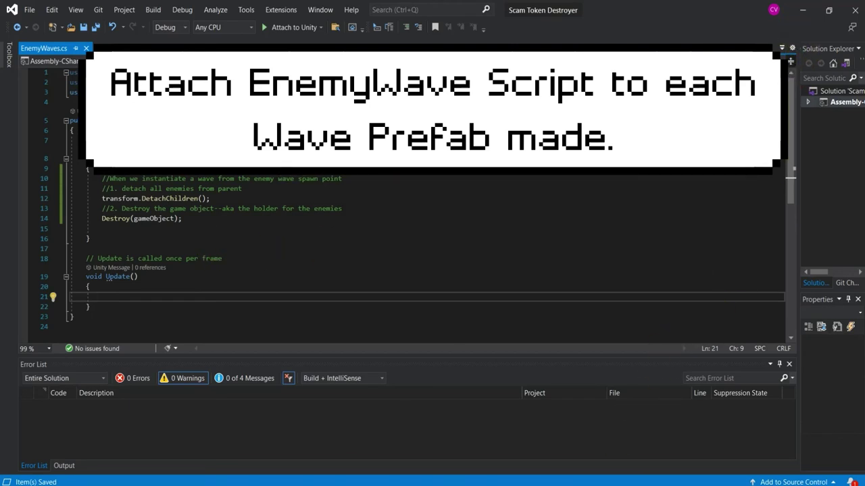
key("alt+Tab")
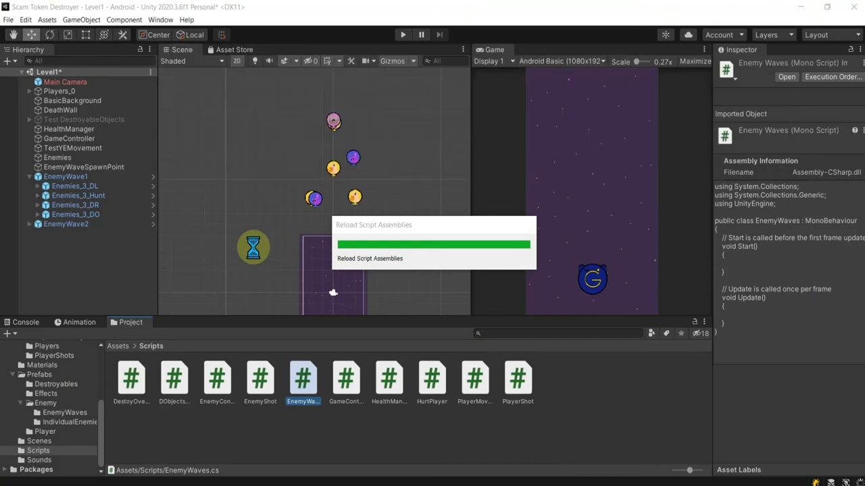
- Add the EnemyWaves script component to both EnemyWave1 and EnemyWave2
left_click(29, 177)
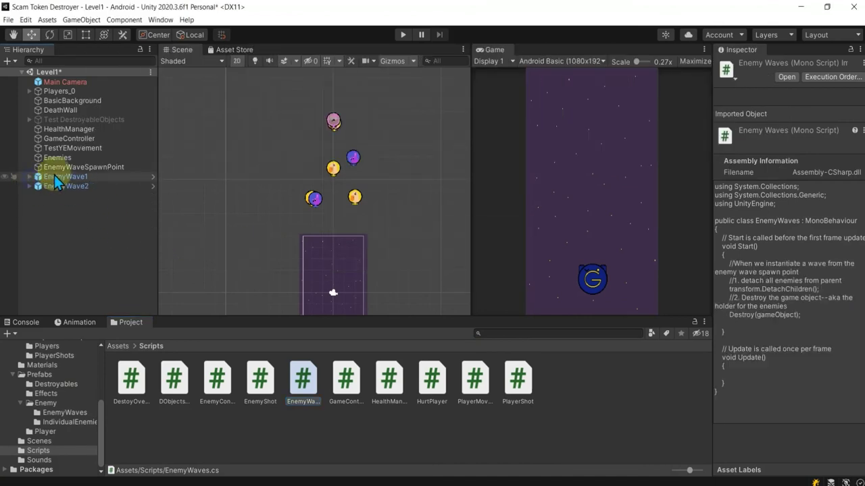
left_click(56, 176)
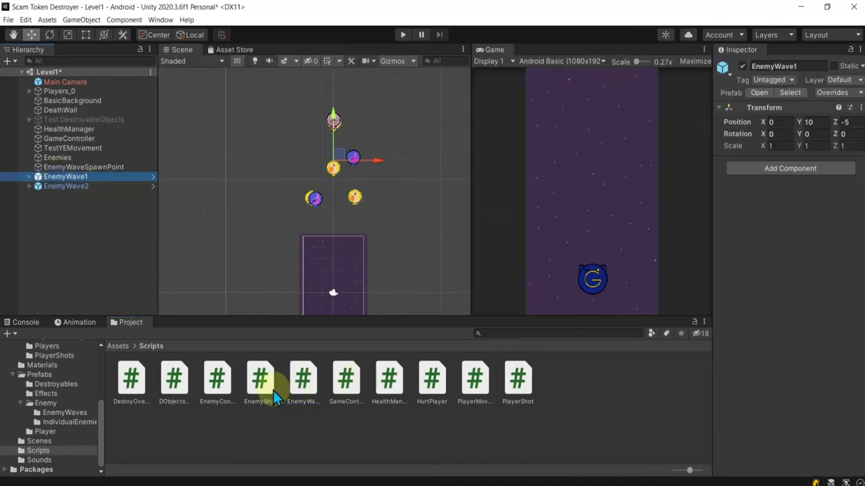
left_click_drag(303, 378, 772, 261)
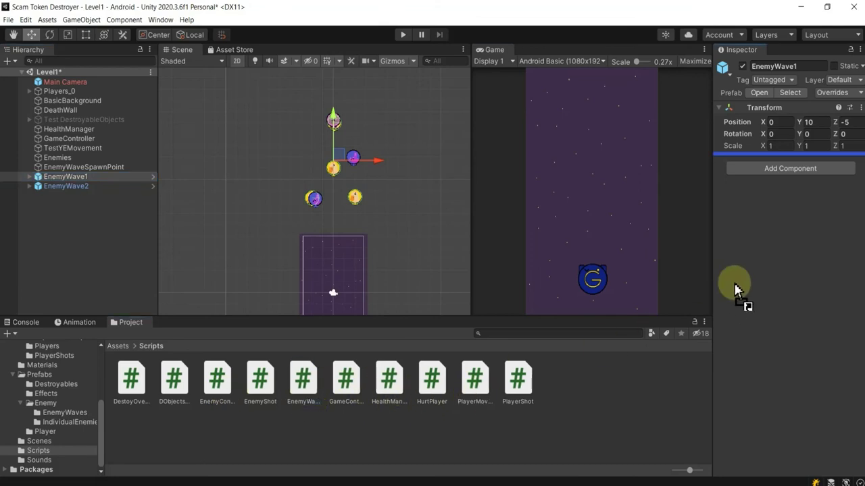
left_click(102, 186)
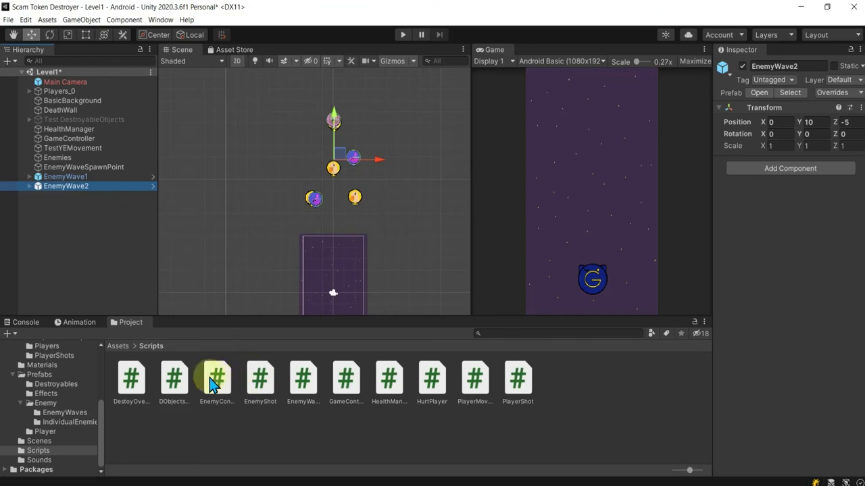
mouse_move(301, 374)
left_mouse_down()
mouse_move(540, 376)
mouse_move(782, 230)
left_mouse_up()
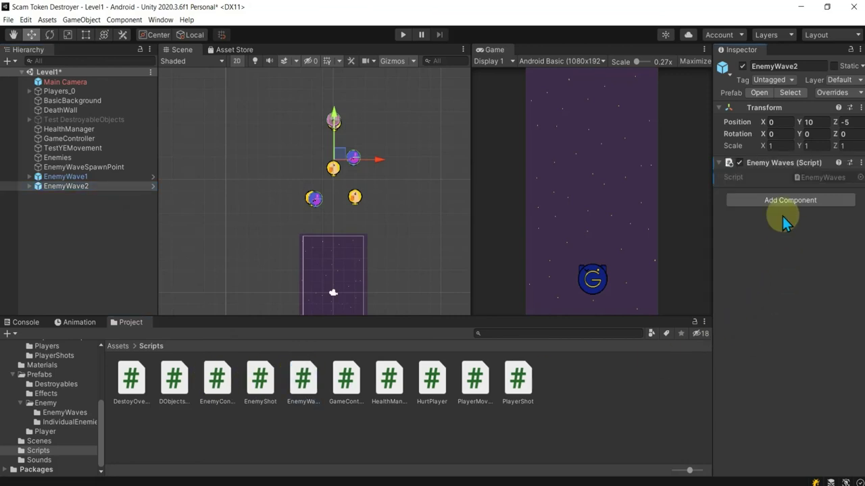
- Apply all overrides so the EnemyWave2 and EnemyWave1 prefabs store the added script
left_click(832, 92)
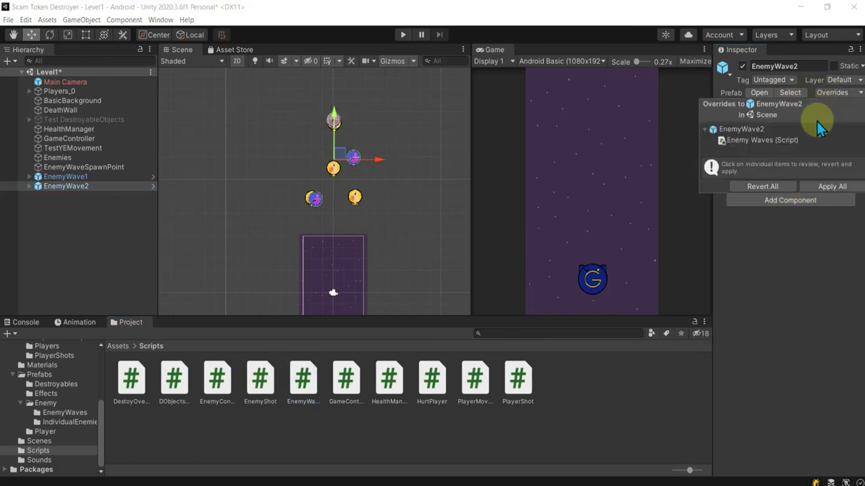
left_click(834, 193)
left_click(92, 178)
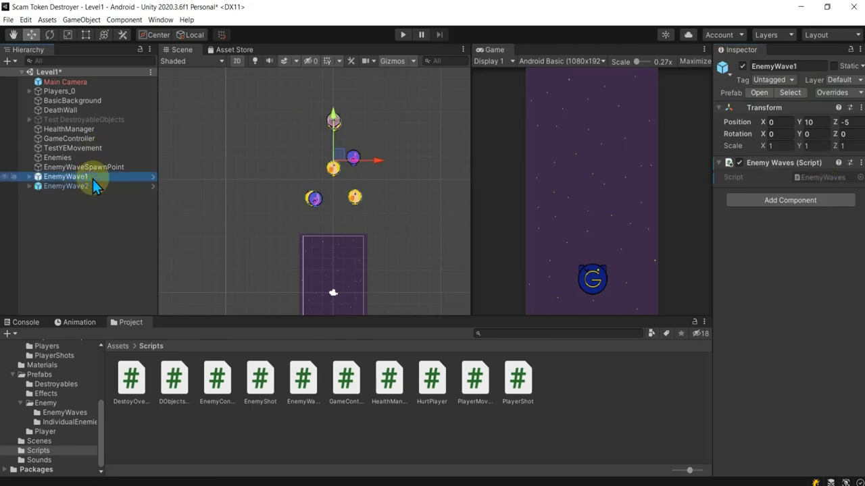
left_click(856, 96)
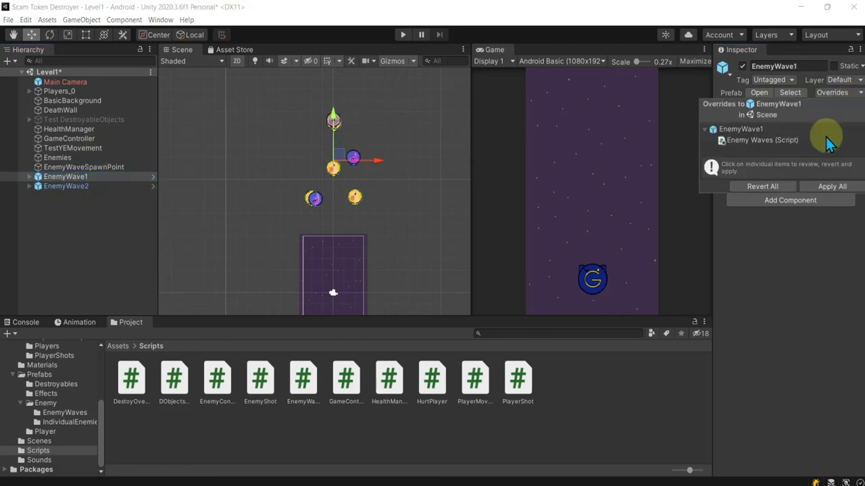
left_click(826, 189)
- Deactivate EnemyWave2 in the scene and expand EnemyWave1 to show its enemies
left_click(80, 184)
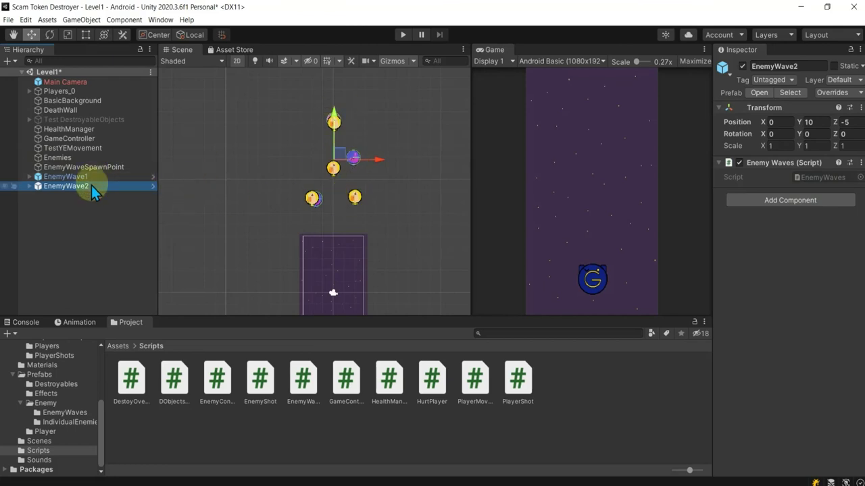
left_click(91, 187)
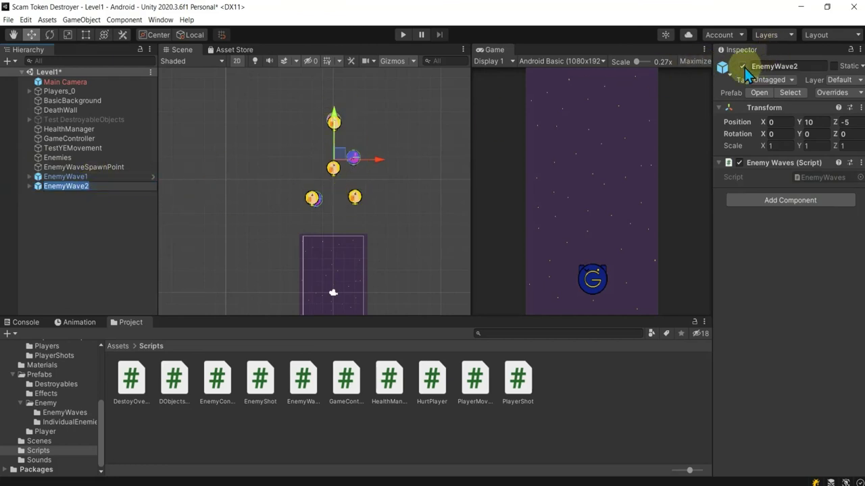
left_click(742, 66)
left_click(101, 176)
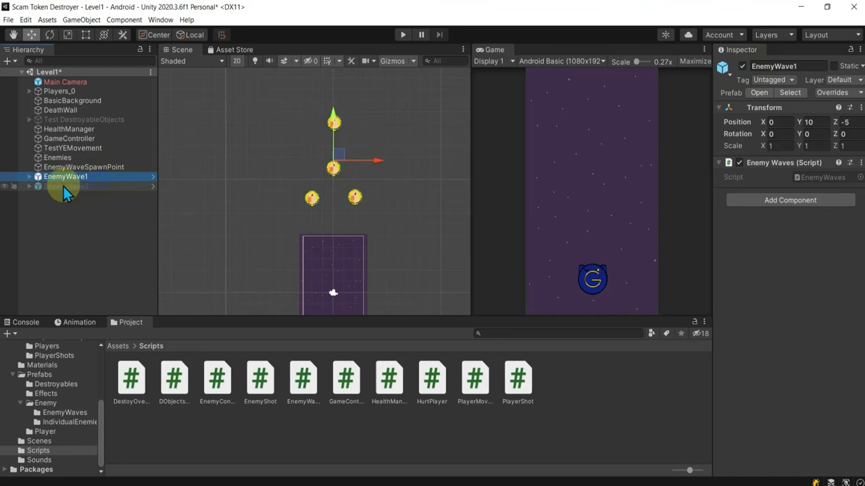
left_click(29, 176)
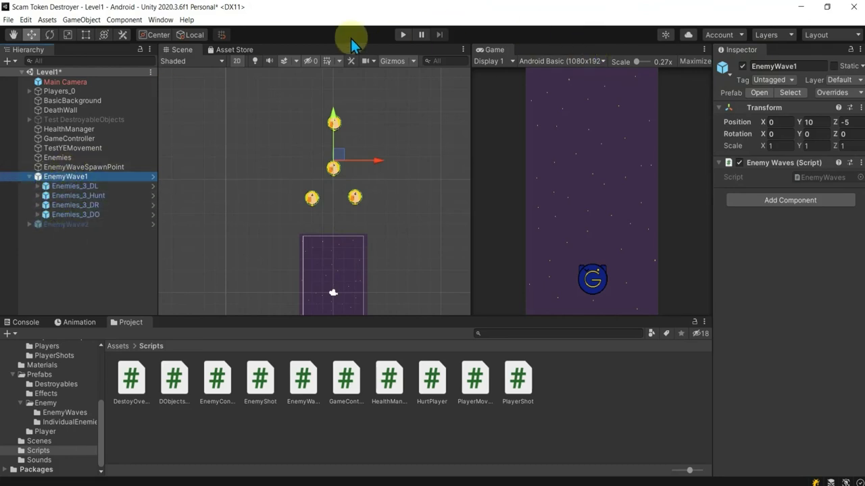
- Save the scene, then start and pause a play test
key("ctrl+s")
left_click(402, 35)
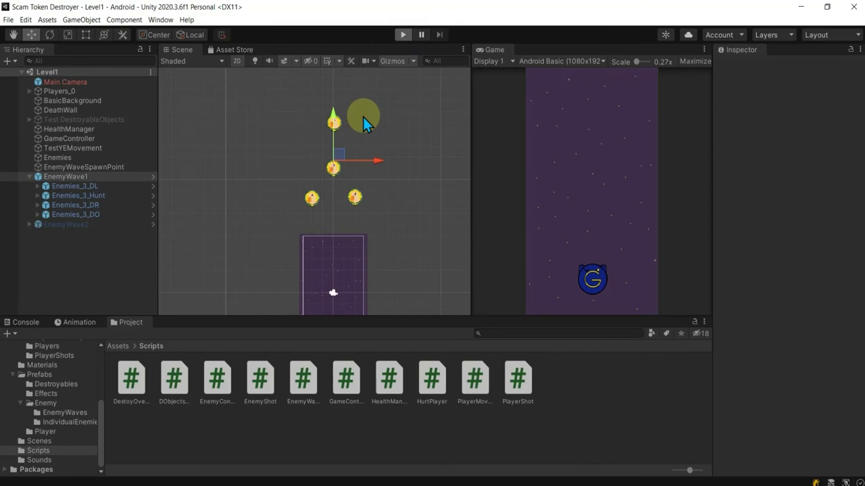
left_click(421, 35)
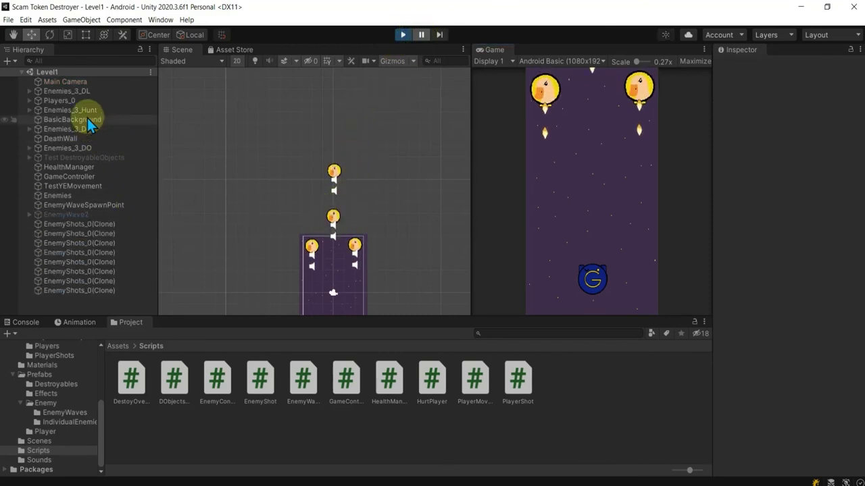
- Select the detached Enemies_3_DL, DR, DO and Hunt objects, then stop the play test
left_click(72, 91)
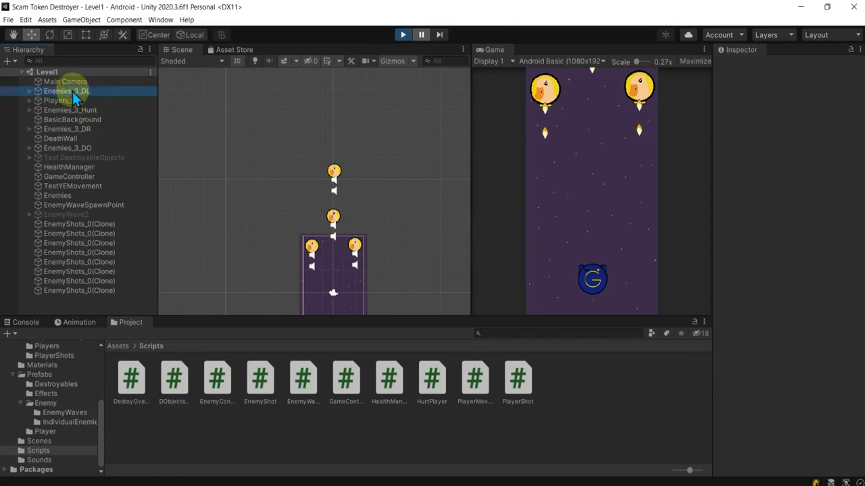
left_click(89, 129, "ctrl")
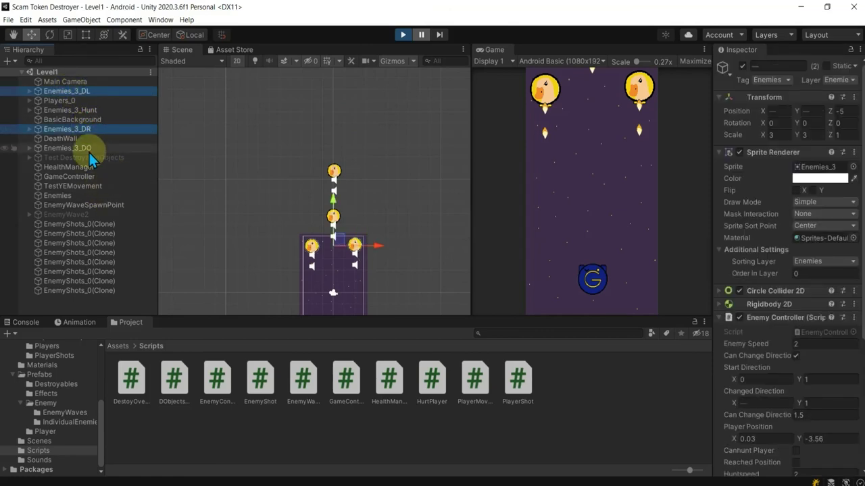
left_click(89, 149, "ctrl")
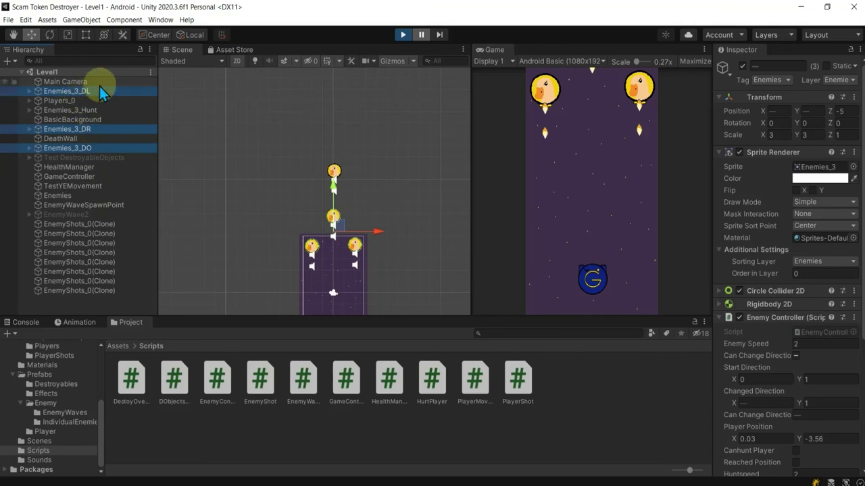
left_click(335, 174, "ctrl")
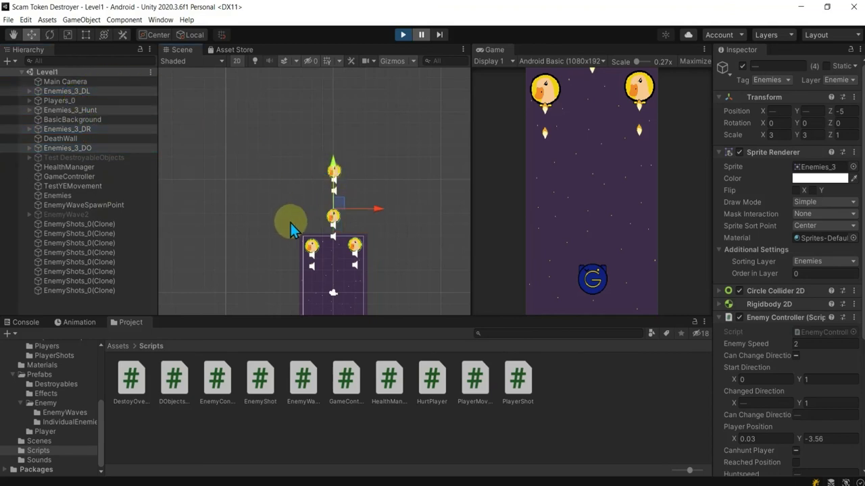
left_click(402, 35)
left_click(63, 178)
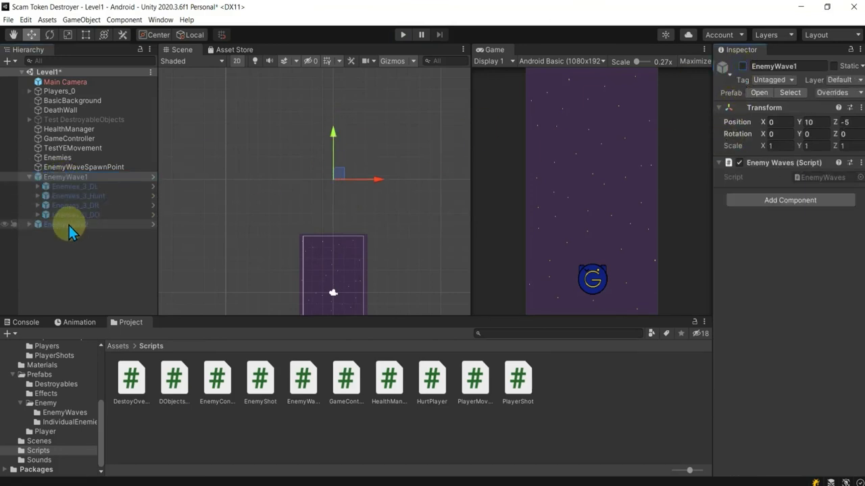
- Reactivate EnemyWave2, then start and pause another play test
left_click(28, 224)
left_click(743, 65)
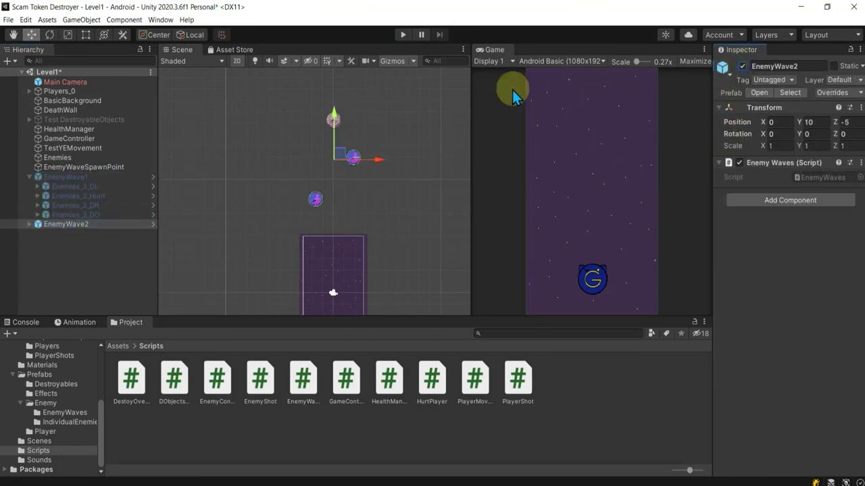
left_click(403, 35)
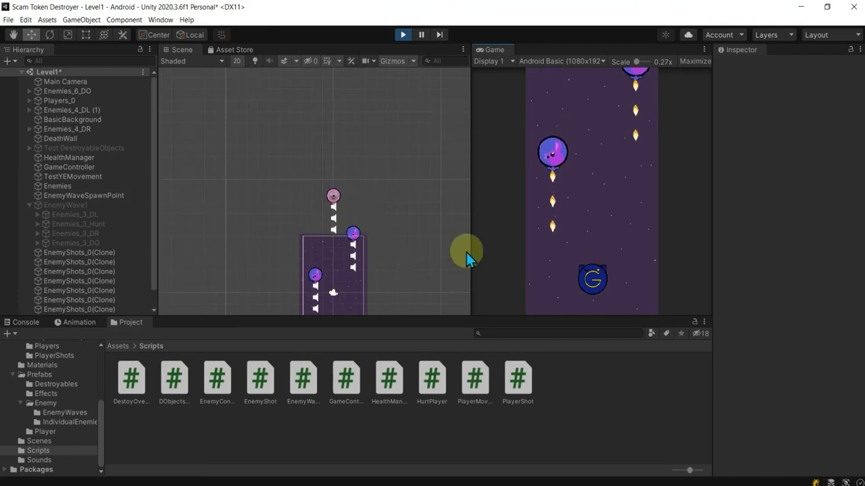
left_click(421, 34)
- Check EnemyWave1's emptied child list and the enemy shots in the play area, then stop the test
left_click(33, 207)
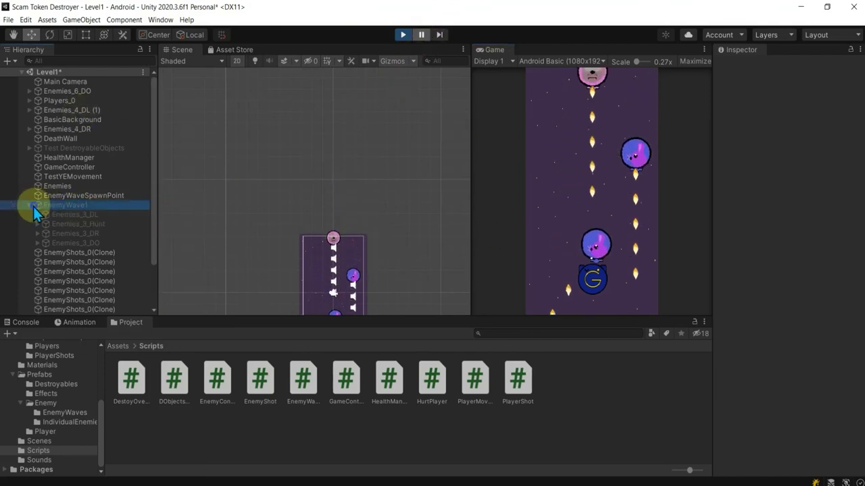
left_click(30, 204)
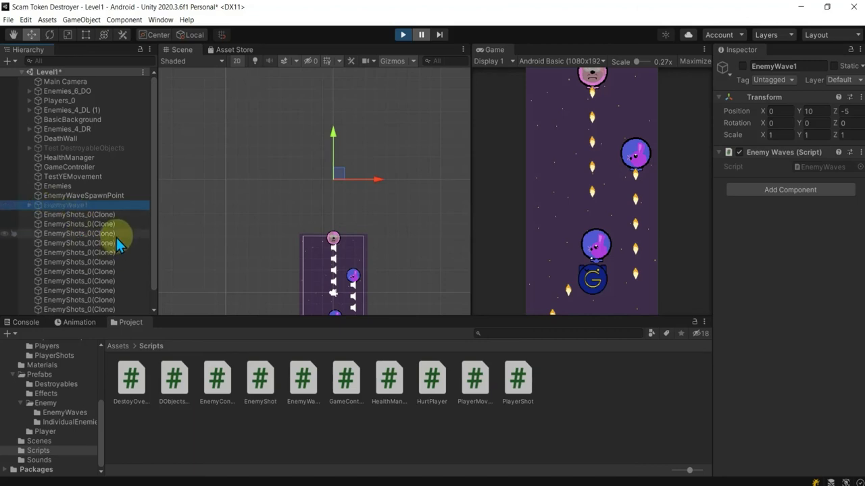
scroll(324, 219, "down", 1)
middle_click_drag(396, 264, 359, 160)
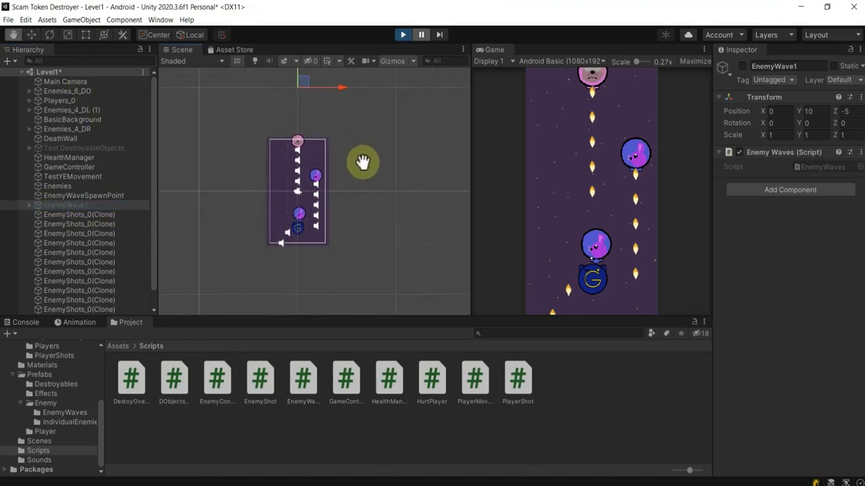
left_click_drag(251, 112, 338, 219)
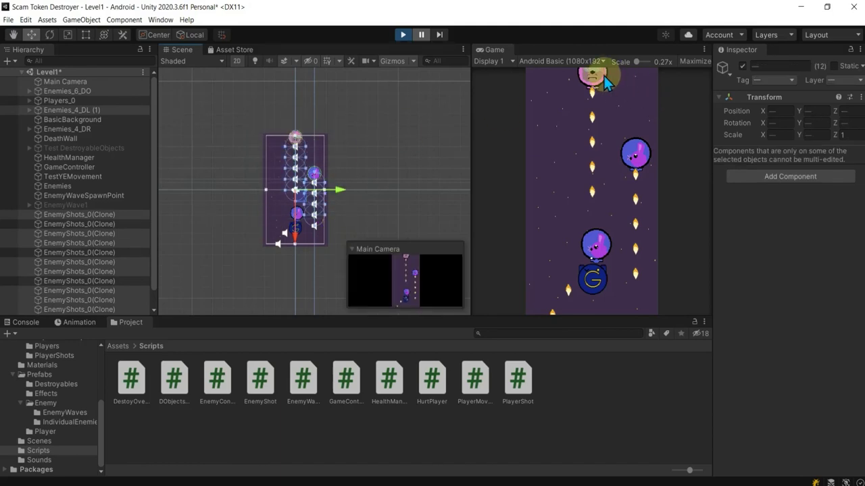
left_click(404, 37)
left_click(423, 204)
- Select EnemyWave2 and EnemyWave1 together in the Hierarchy and delete them
left_click(78, 187)
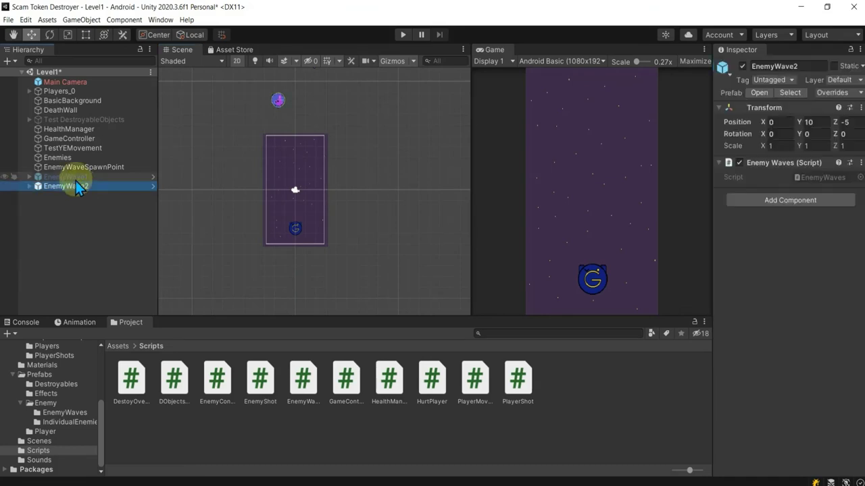
left_click(74, 180, "shift")
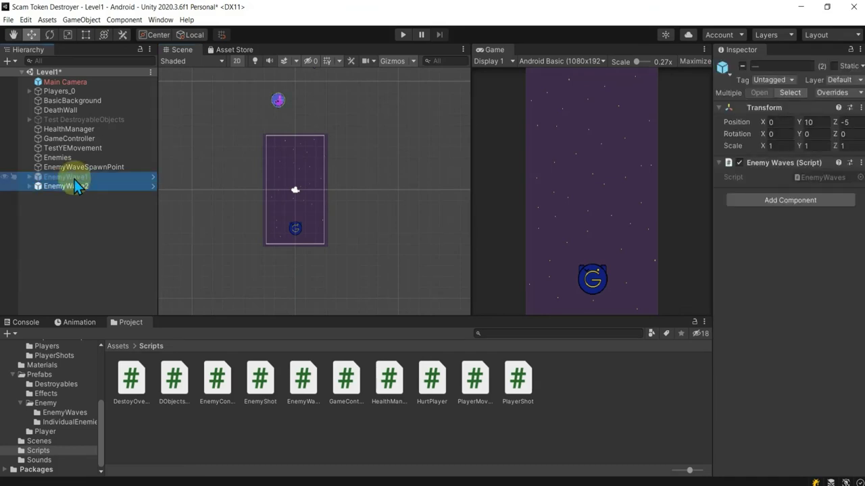
key("Delete")
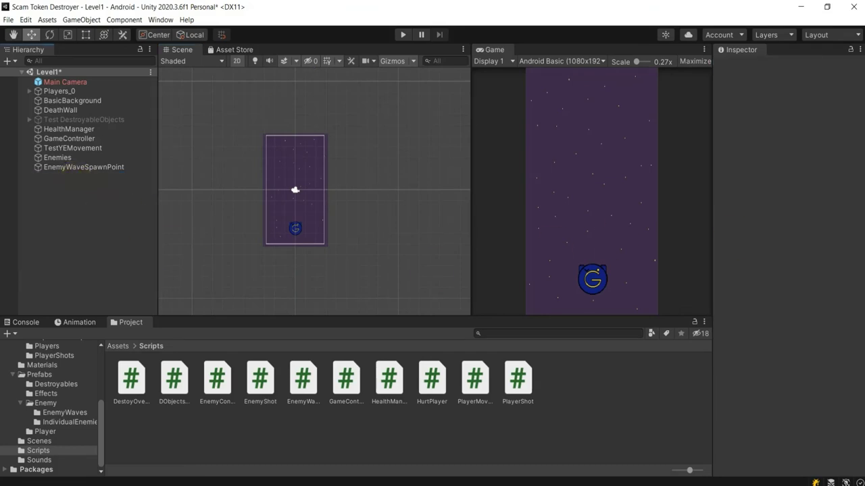